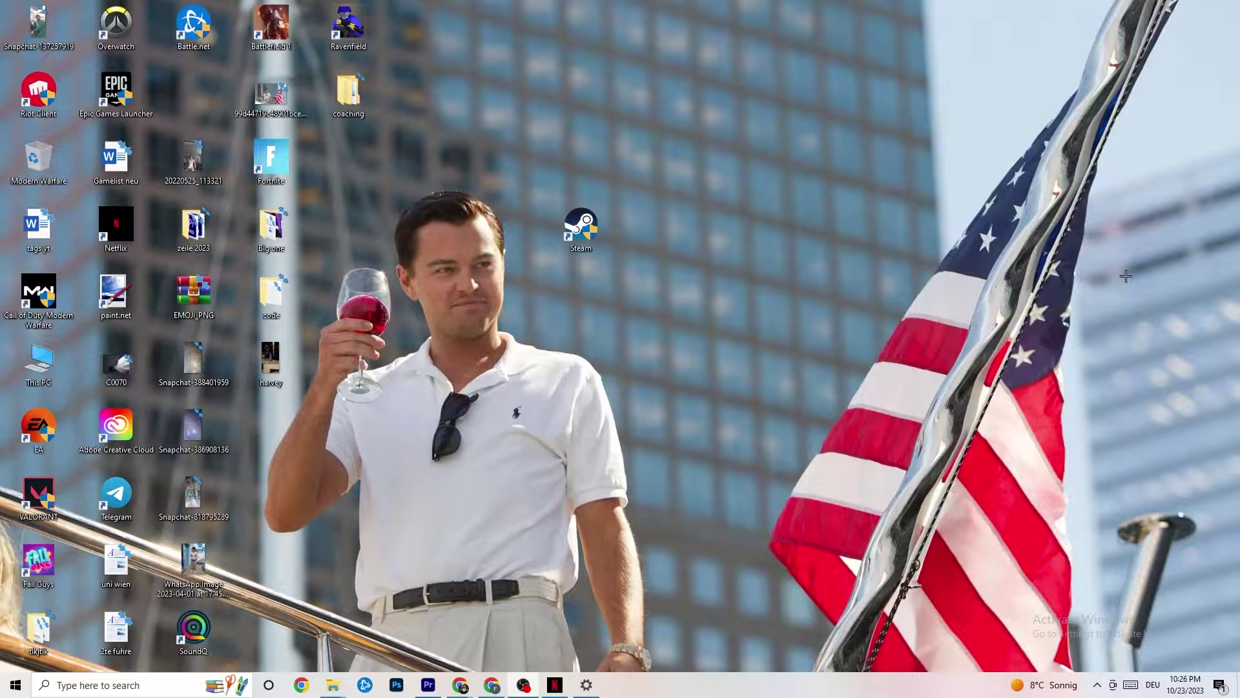
pyautogui.moveTo(583, 228)
pyautogui.mouseDown()
pyautogui.moveTo(501, 221)
pyautogui.moveTo(588, 246)
pyautogui.mouseUp()
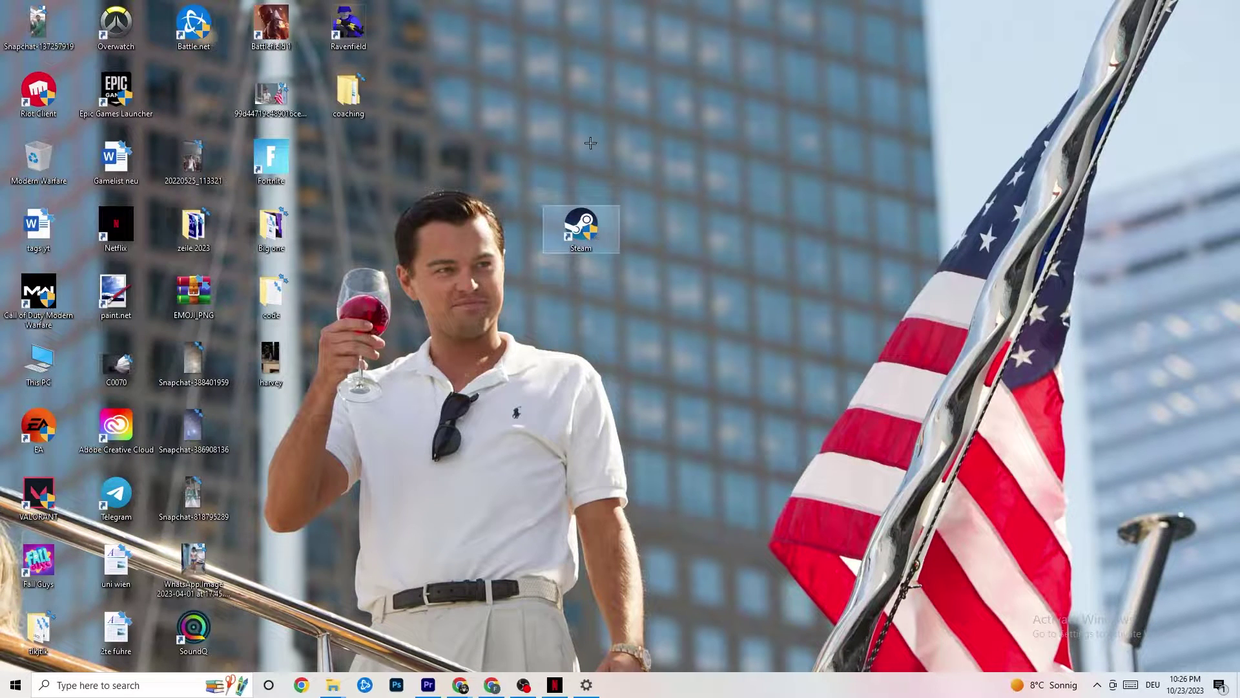
pyautogui.rightClick(593, 226)
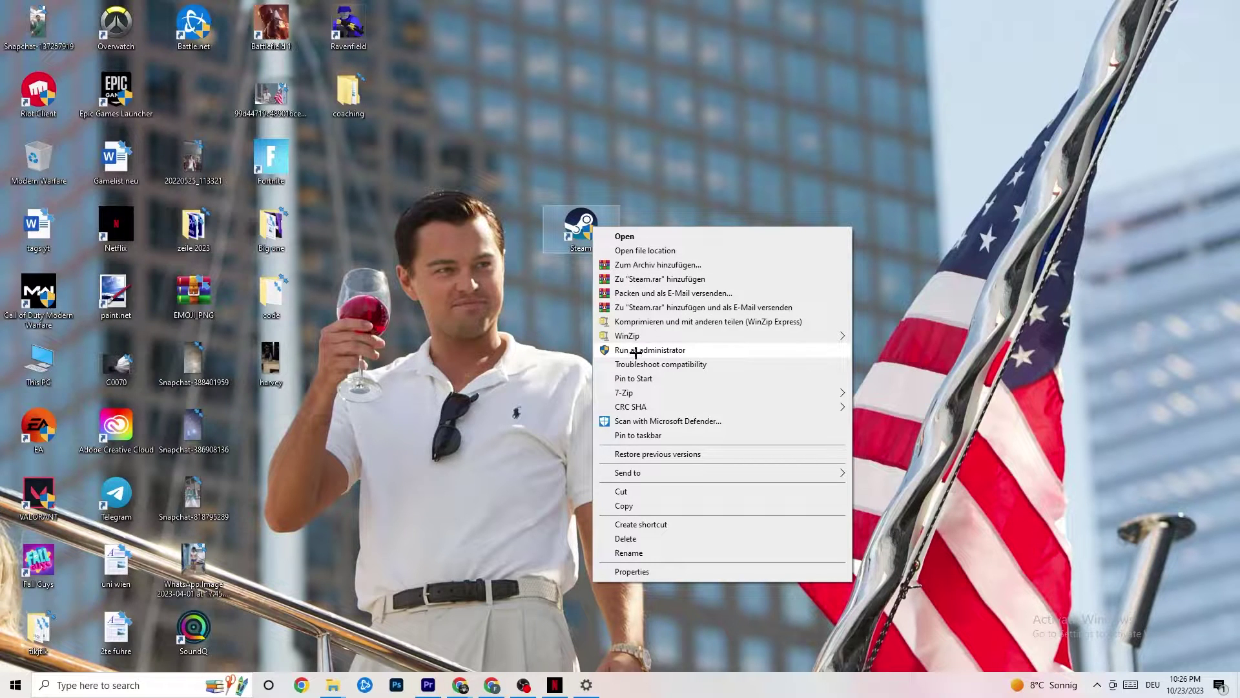
pyautogui.click(535, 343)
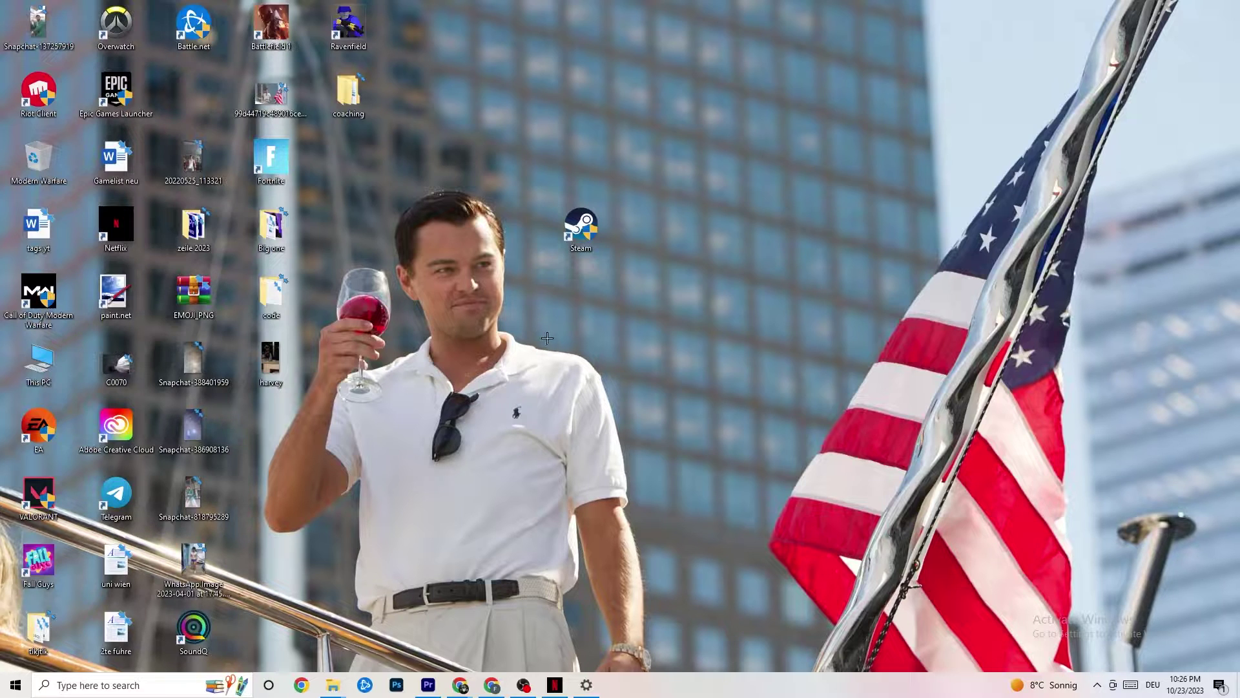
# Review the Steam shortcut's compatibility settings, including the available Windows compatibility modes, and confirm the properties dialog.
pyautogui.rightClick(578, 229)
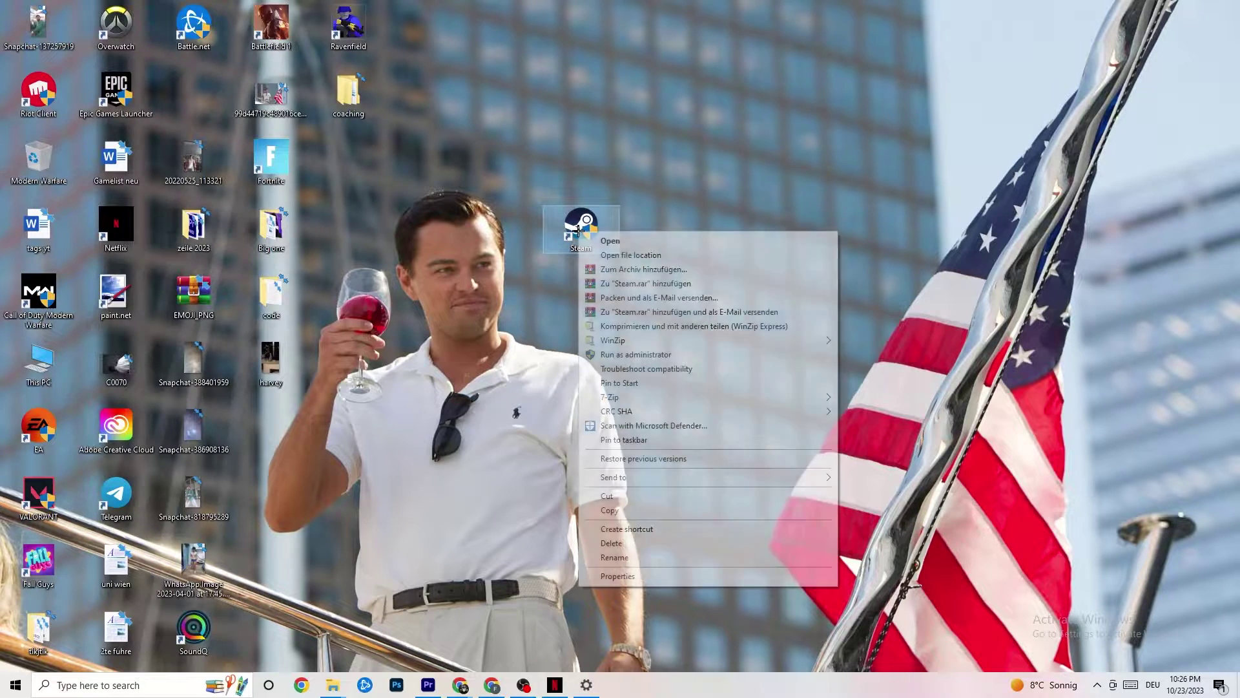
pyautogui.click(649, 579)
pyautogui.moveTo(678, 252); pyautogui.dragTo(616, 155)
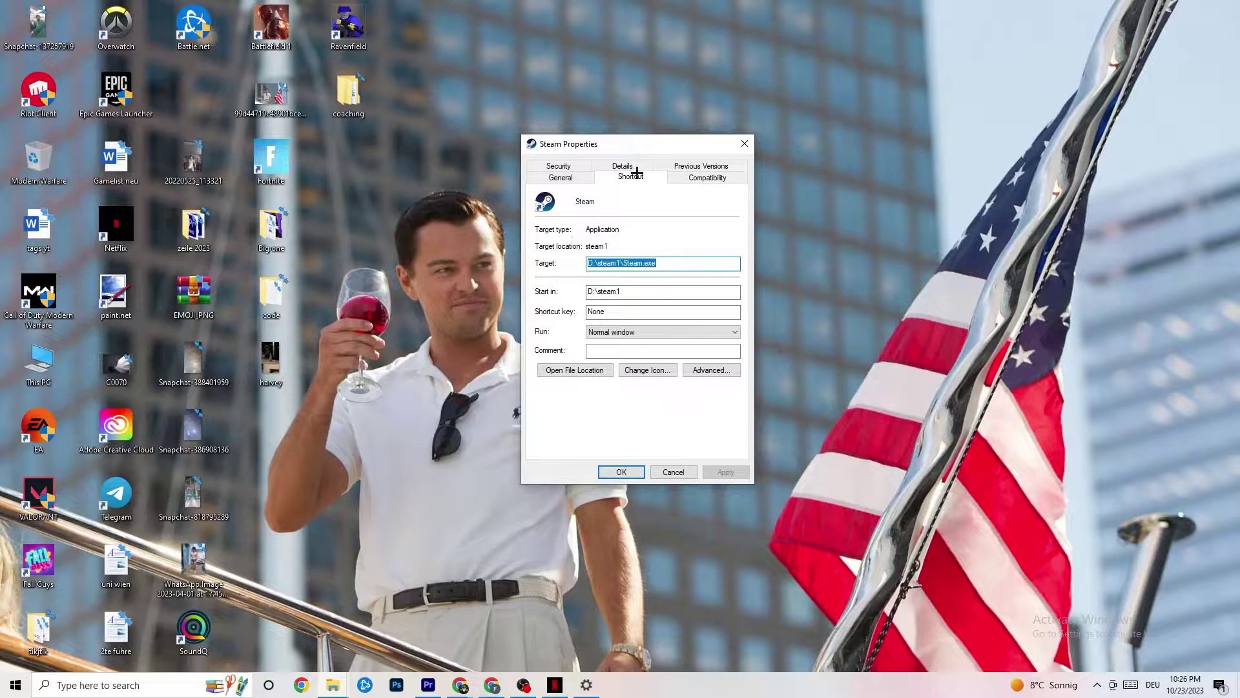
pyautogui.click(673, 176)
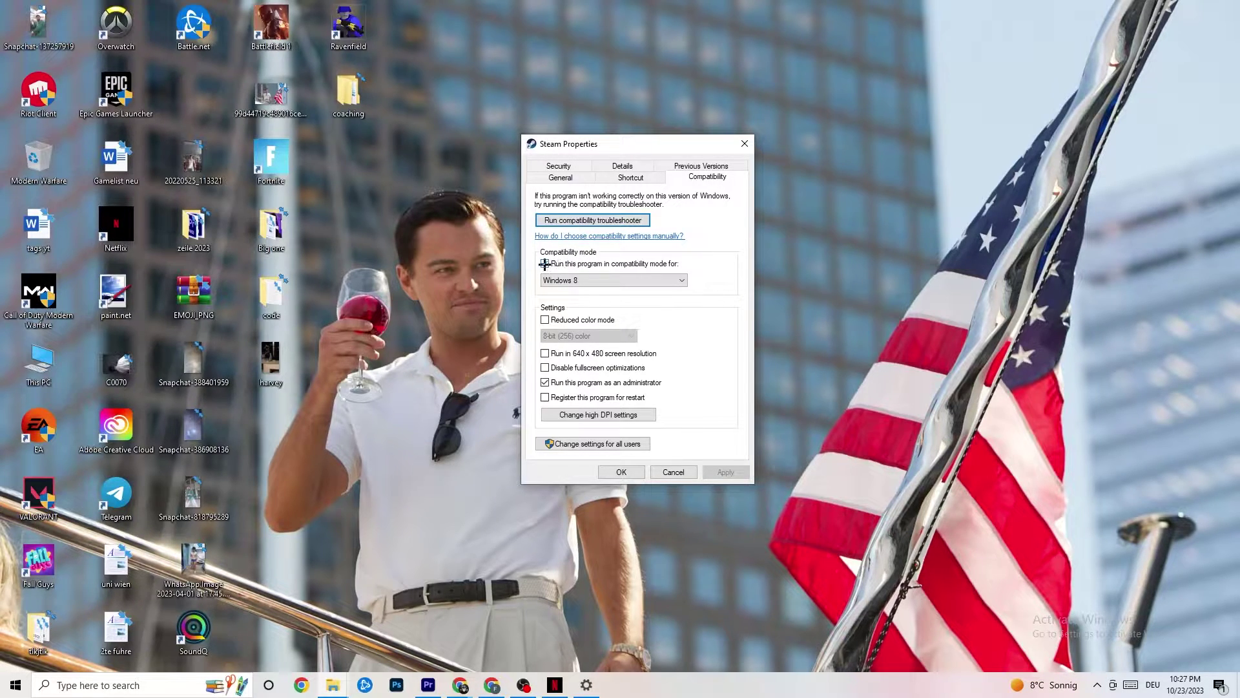
pyautogui.click(598, 279)
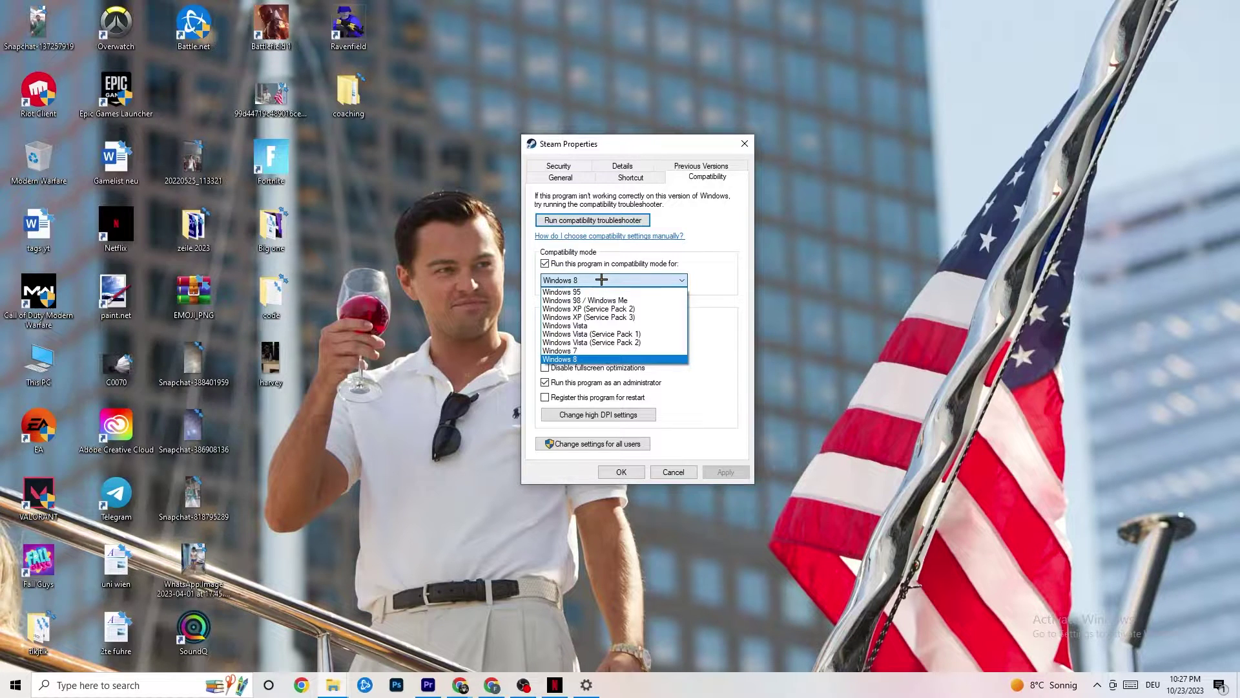
pyautogui.click(690, 330)
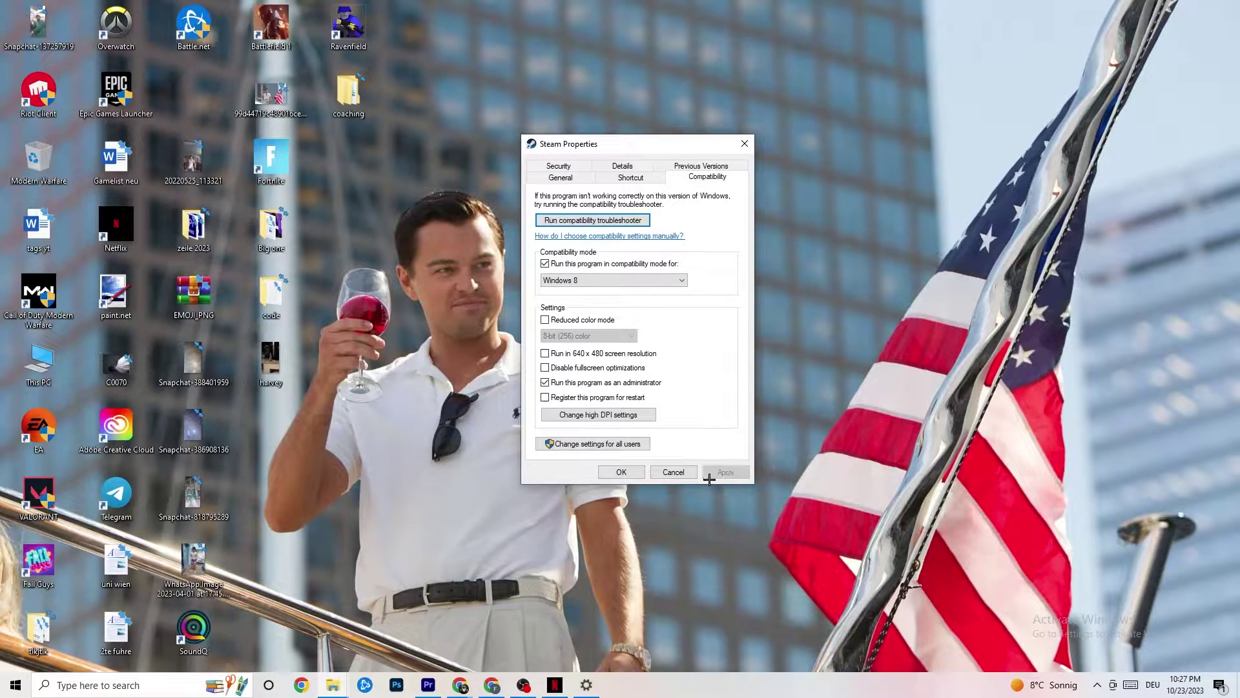
pyautogui.click(621, 472)
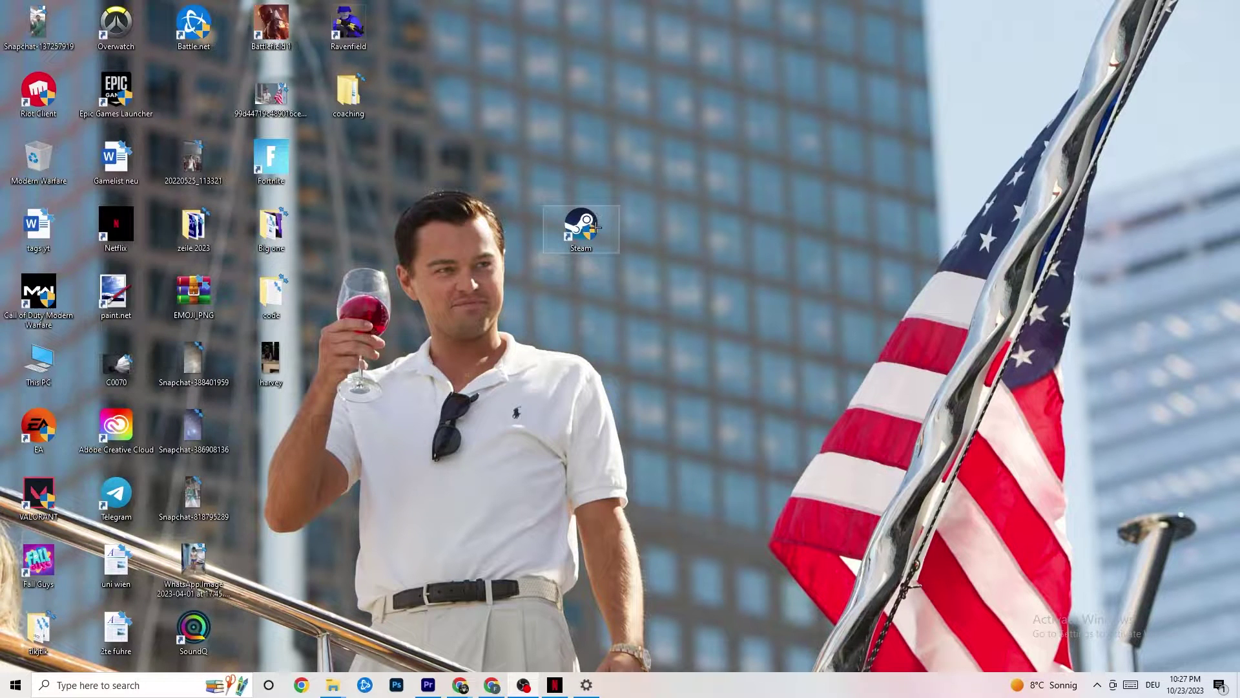
pyautogui.click(15, 686)
pyautogui.click(440, 621)
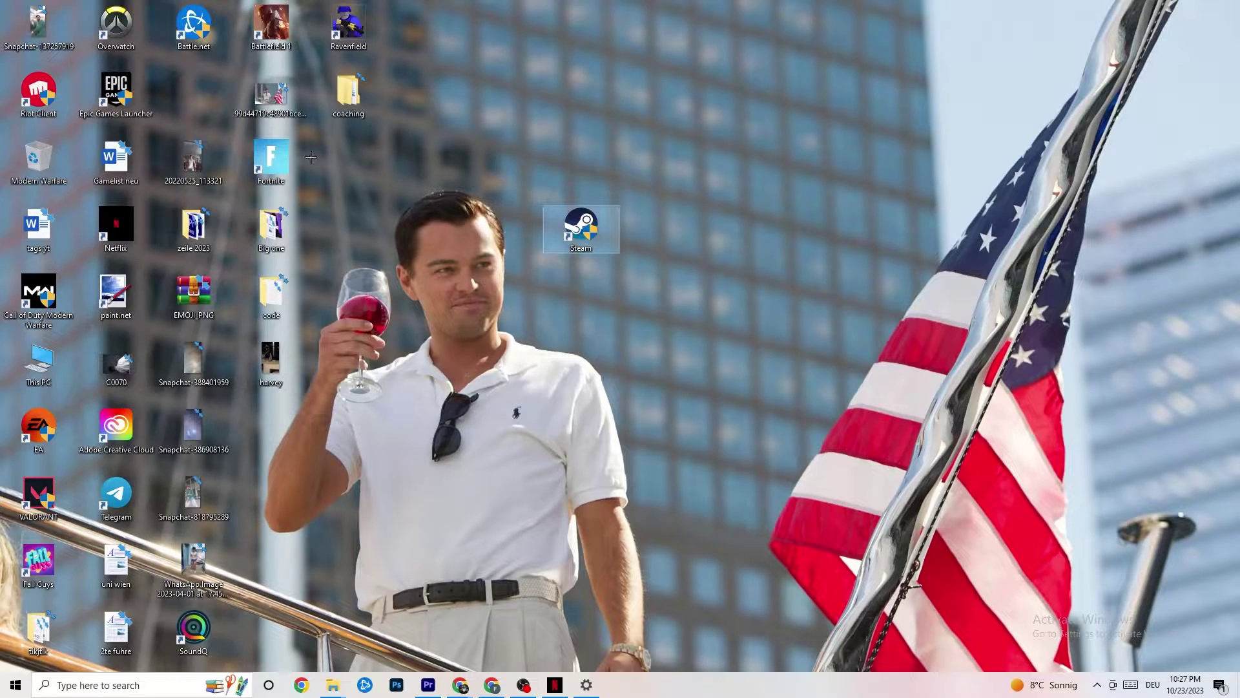
pyautogui.rightClick(569, 236)
pyautogui.click(501, 307)
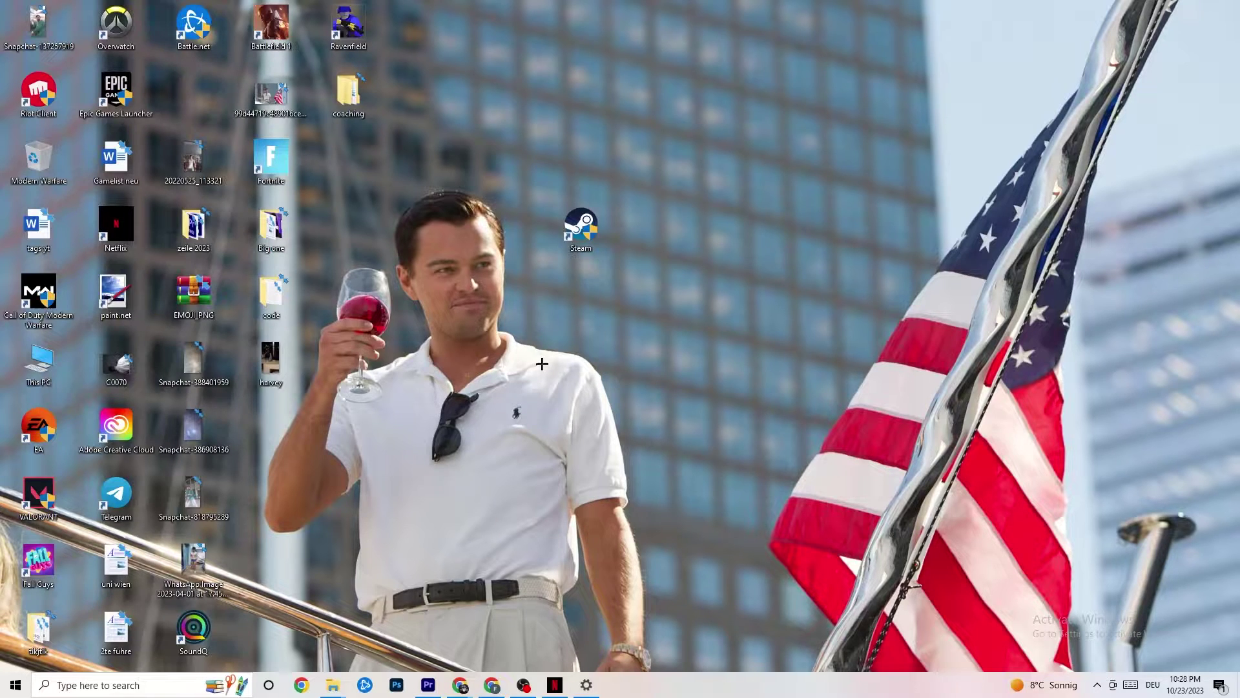
# Open Task Manager in full-screen size and look at the End task option for the Google Chrome process.
pyautogui.rightClick(690, 694)
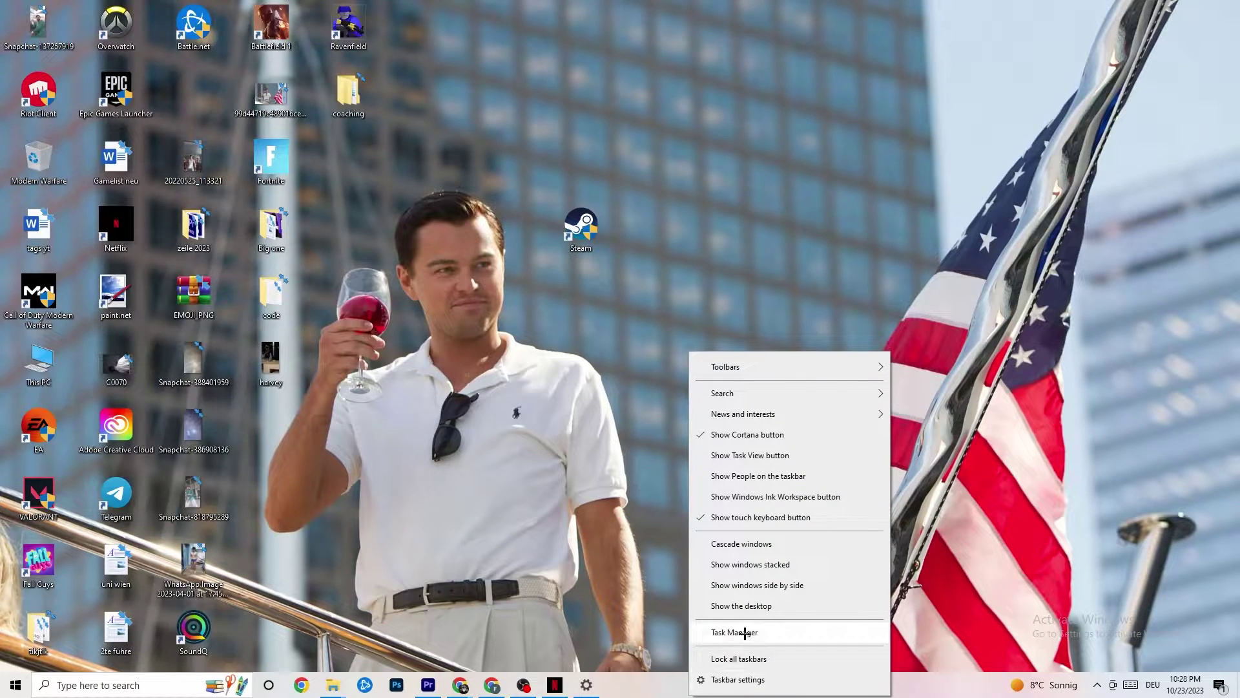
pyautogui.click(745, 633)
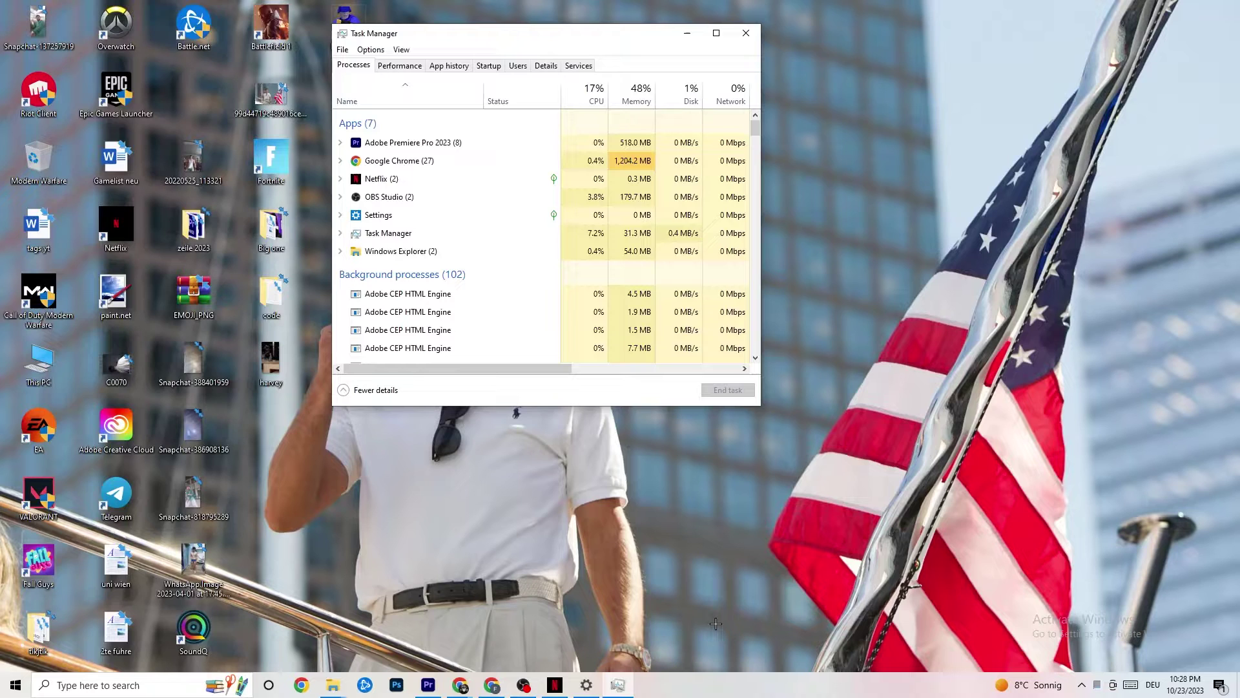
pyautogui.click(716, 33)
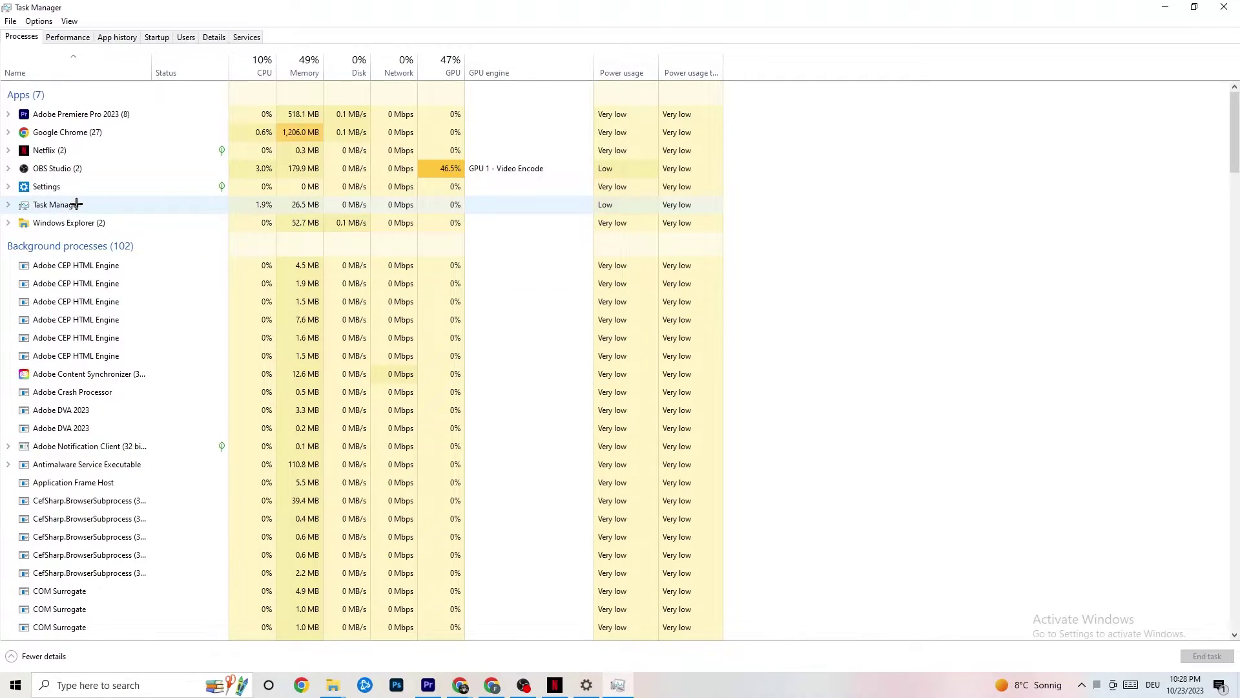
pyautogui.rightClick(90, 133)
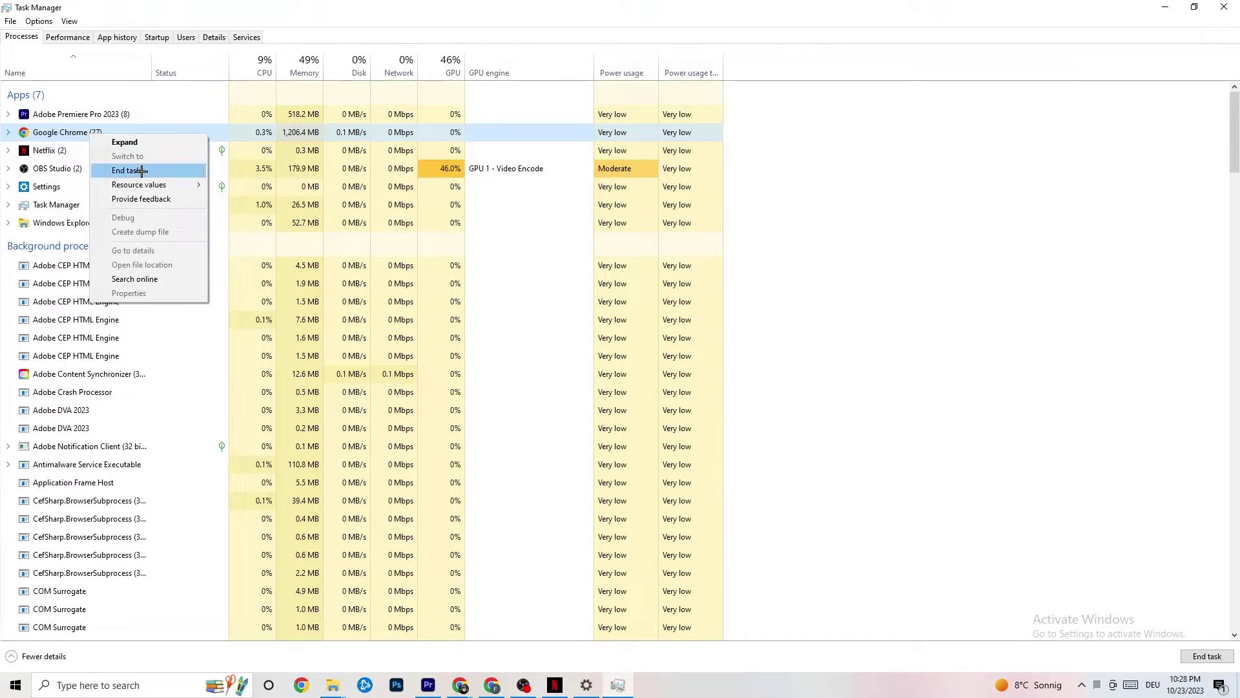
pyautogui.click(892, 152)
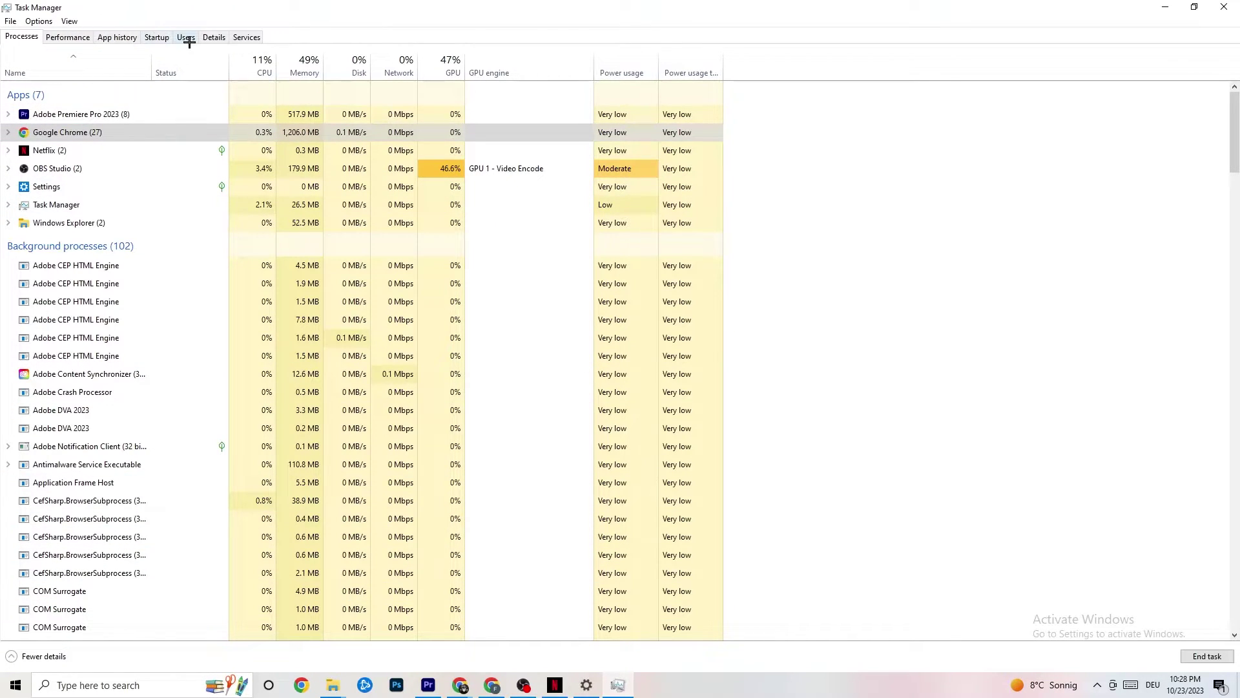
# View the detailed process list and inspect the priority levels available for the Adobe Premiere Pro process.
pyautogui.click(213, 37)
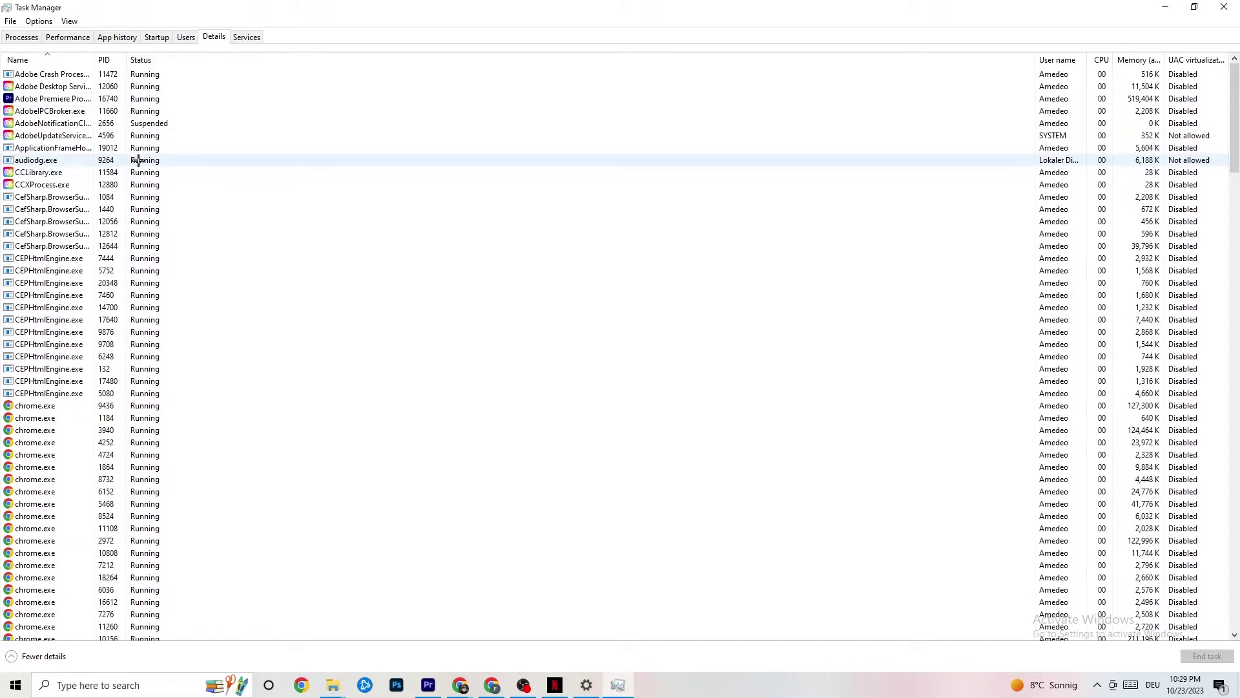
pyautogui.rightClick(67, 101)
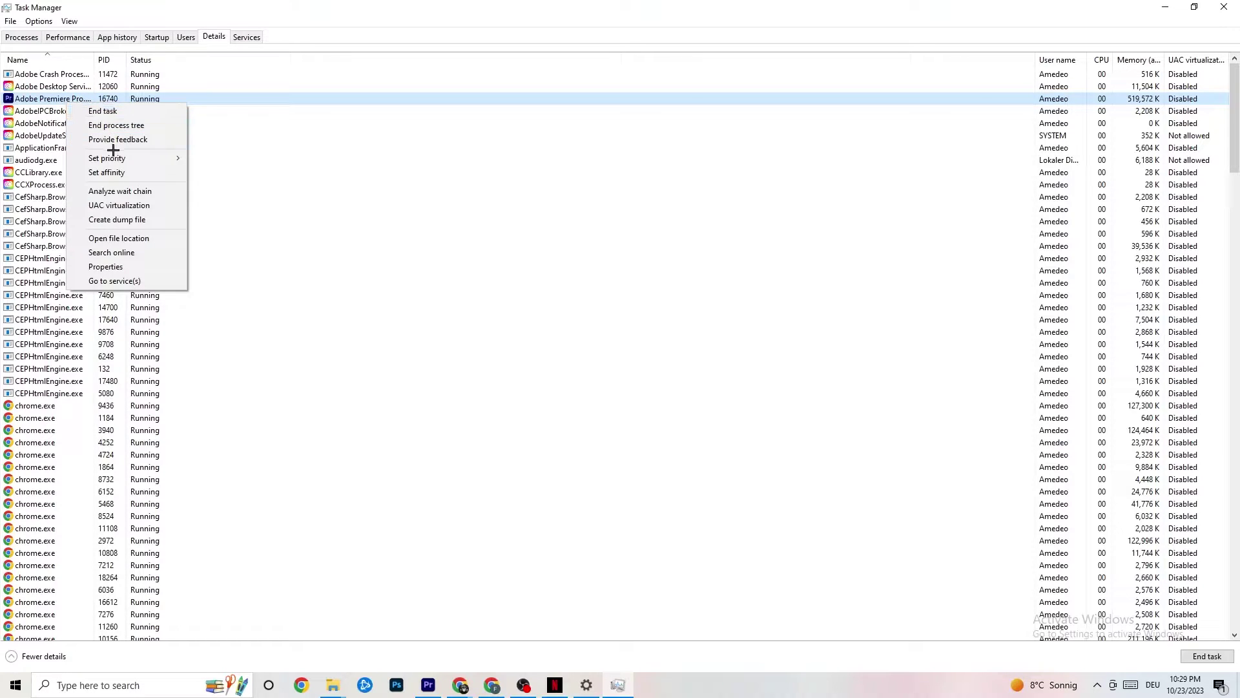
pyautogui.moveTo(119, 161)
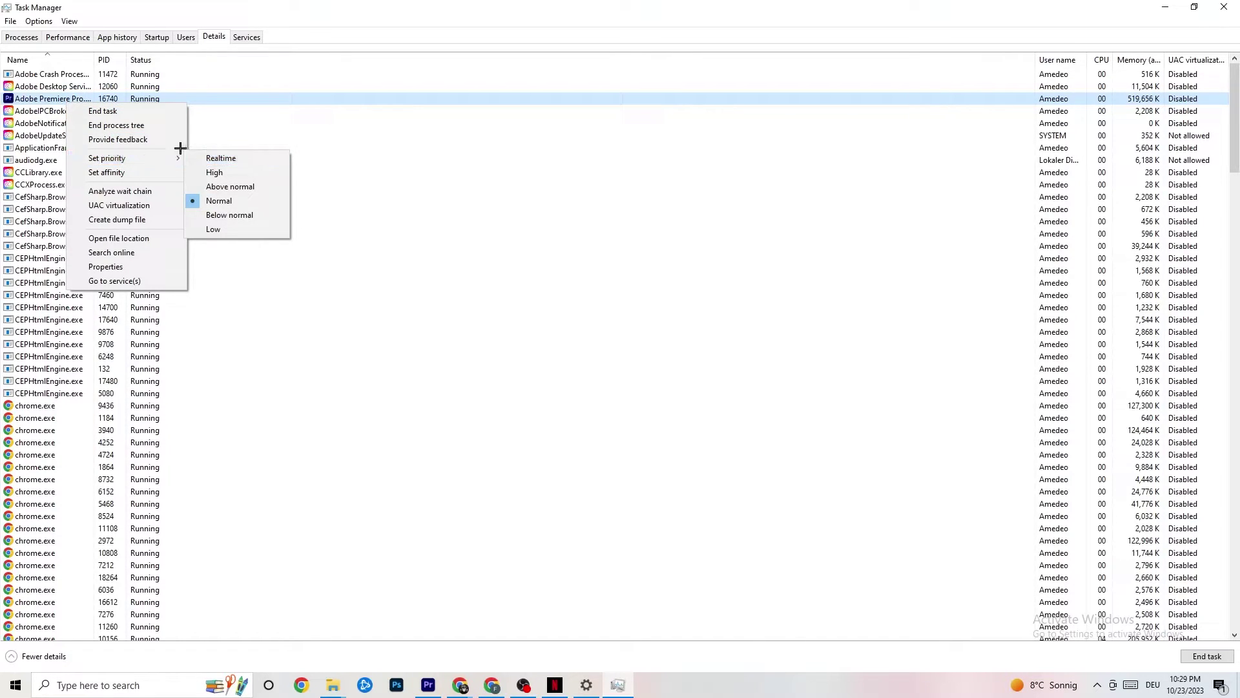
pyautogui.moveTo(172, 153)
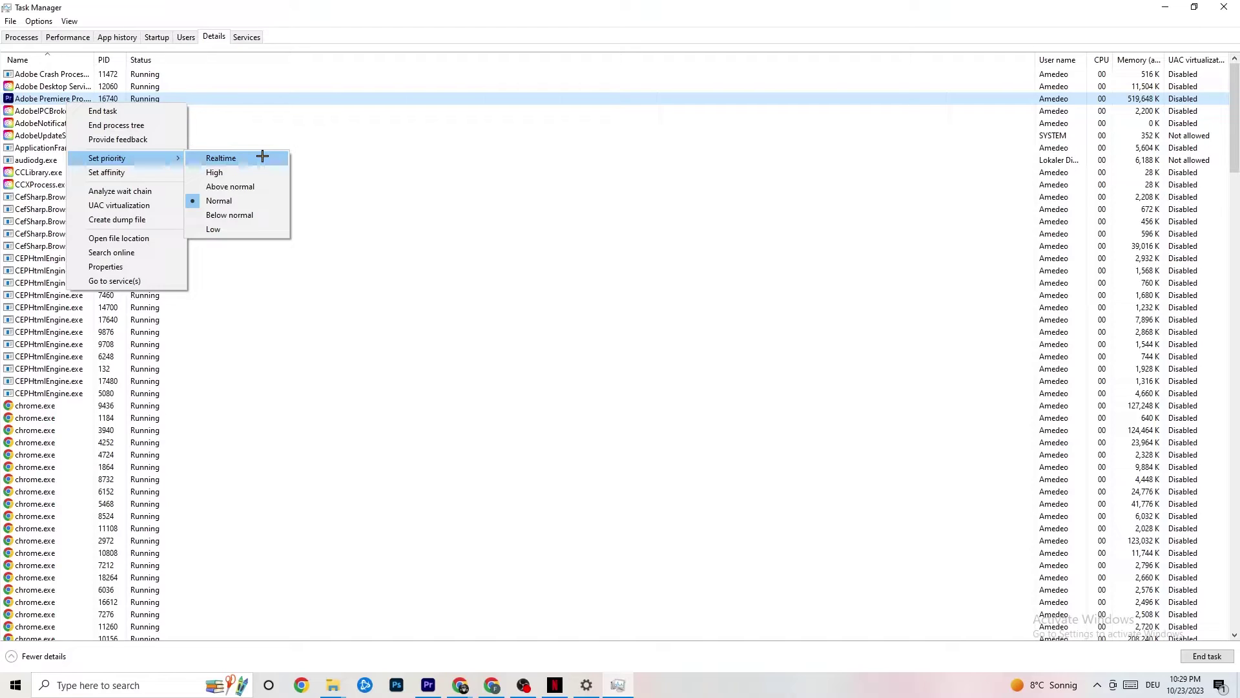
pyautogui.click(335, 133)
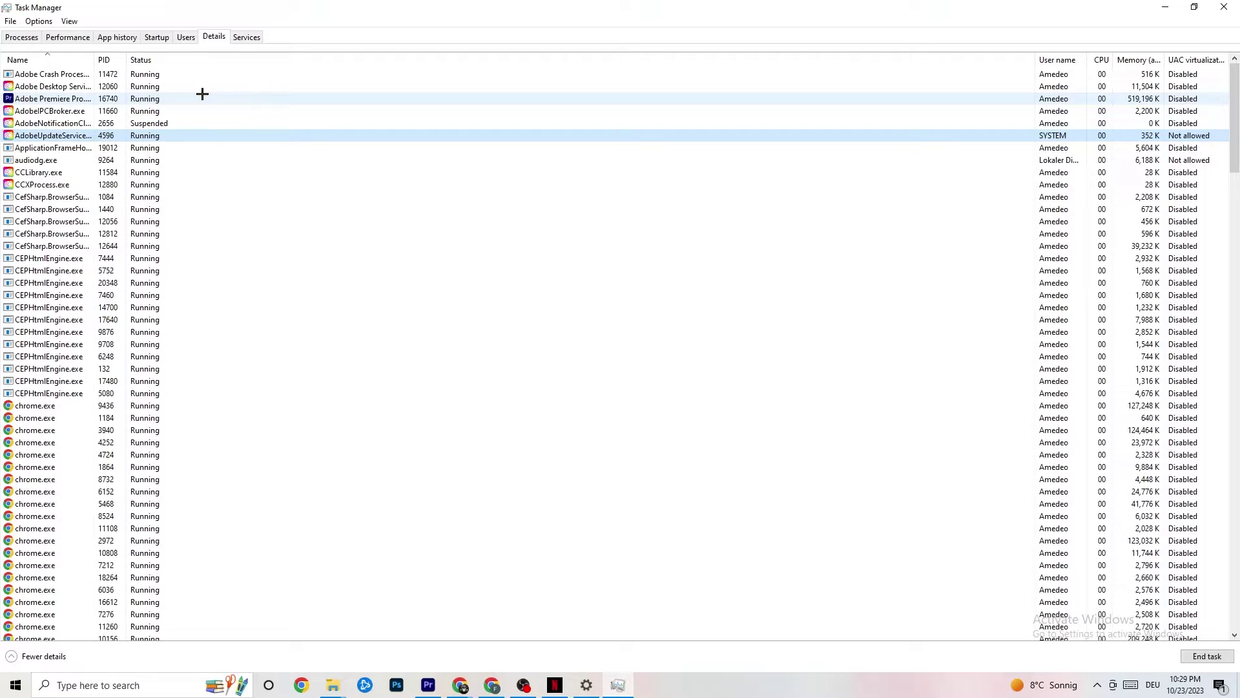
# Review the startup programs and the Disable option for Razer Synapse, and close Task Manager.
pyautogui.click(158, 37)
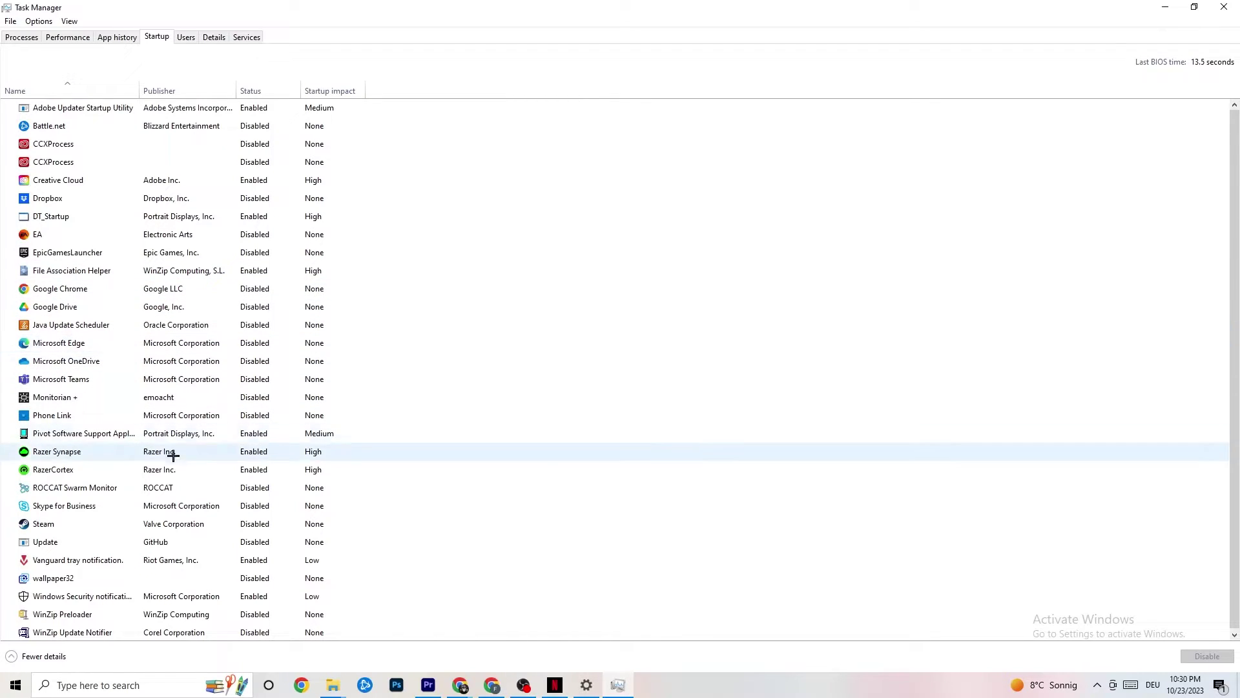
pyautogui.rightClick(251, 453)
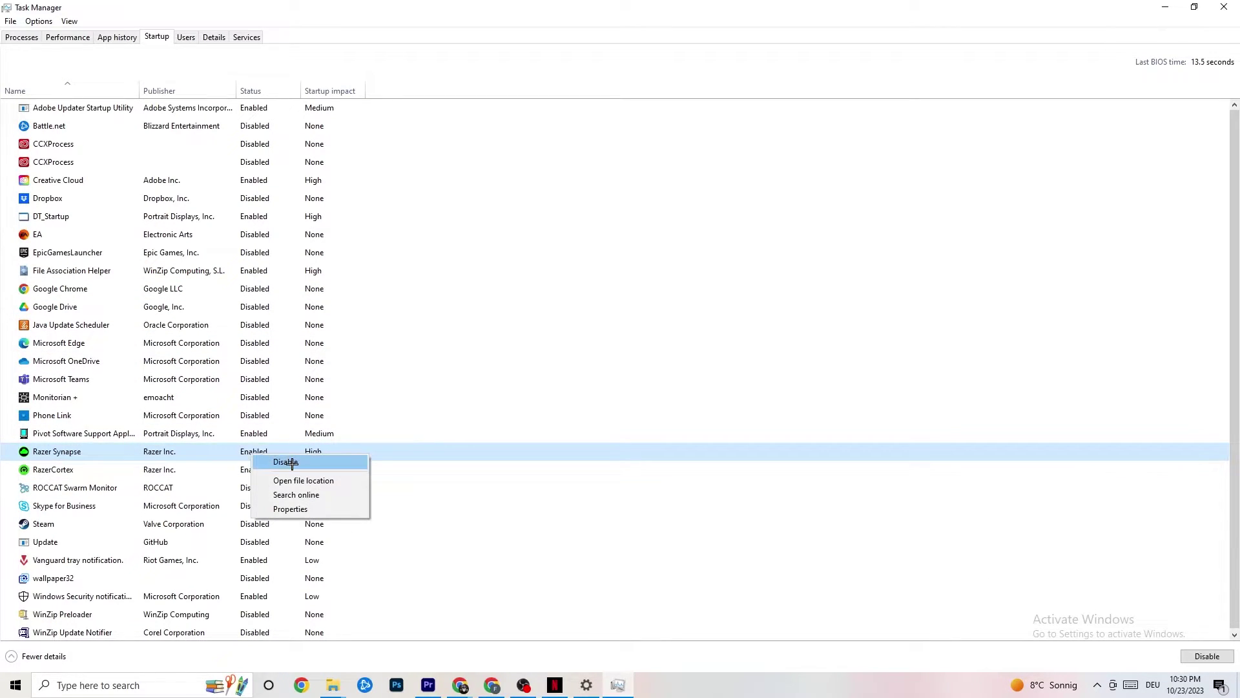
pyautogui.click(639, 65)
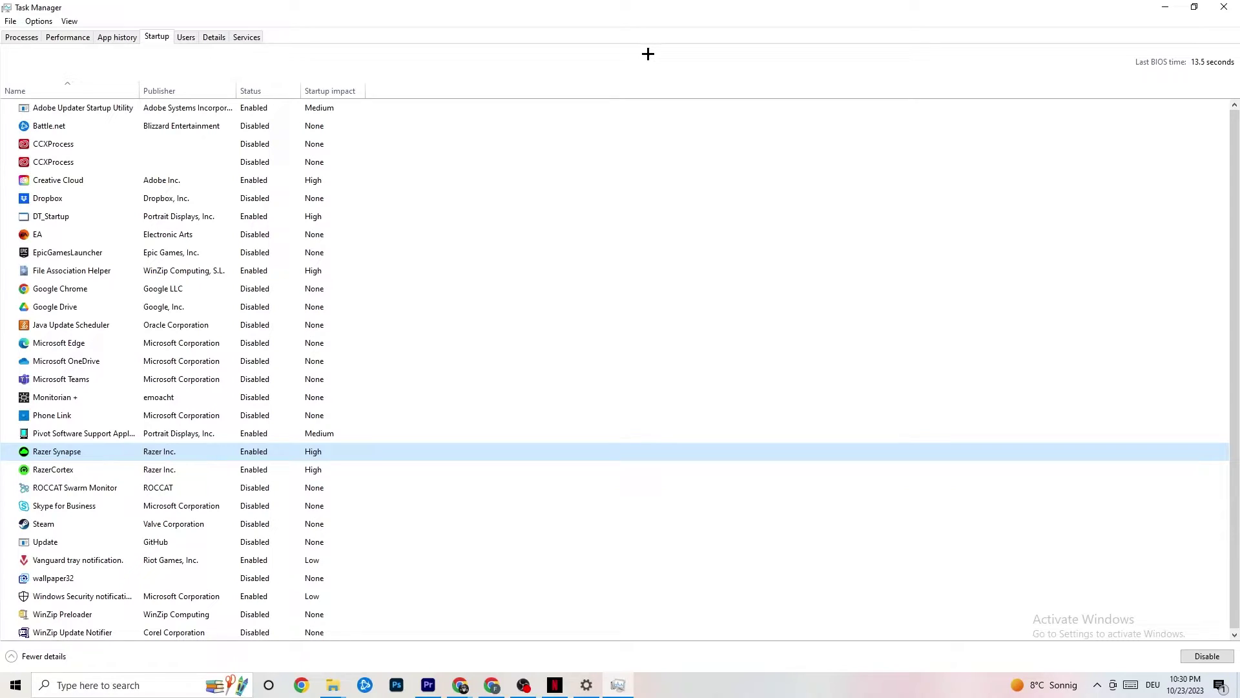
pyautogui.click(1217, 6)
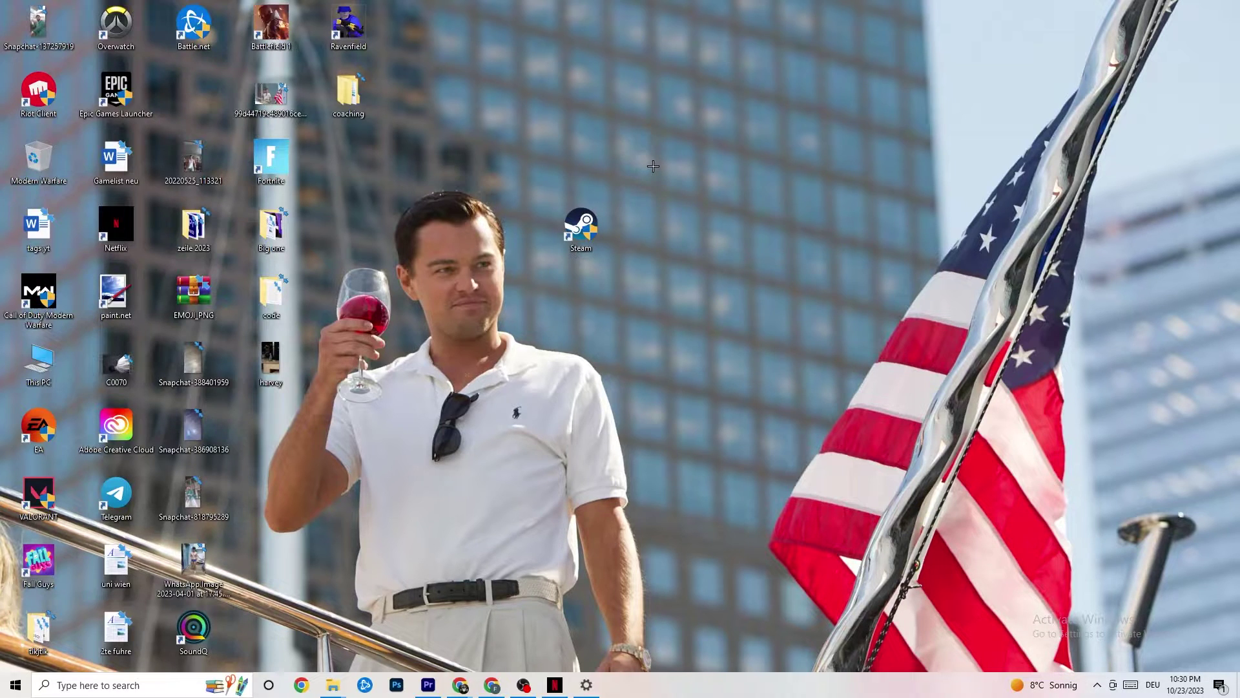
# Open the Windows display settings and check the scaling options for text, apps and other items.
pyautogui.click(13, 686)
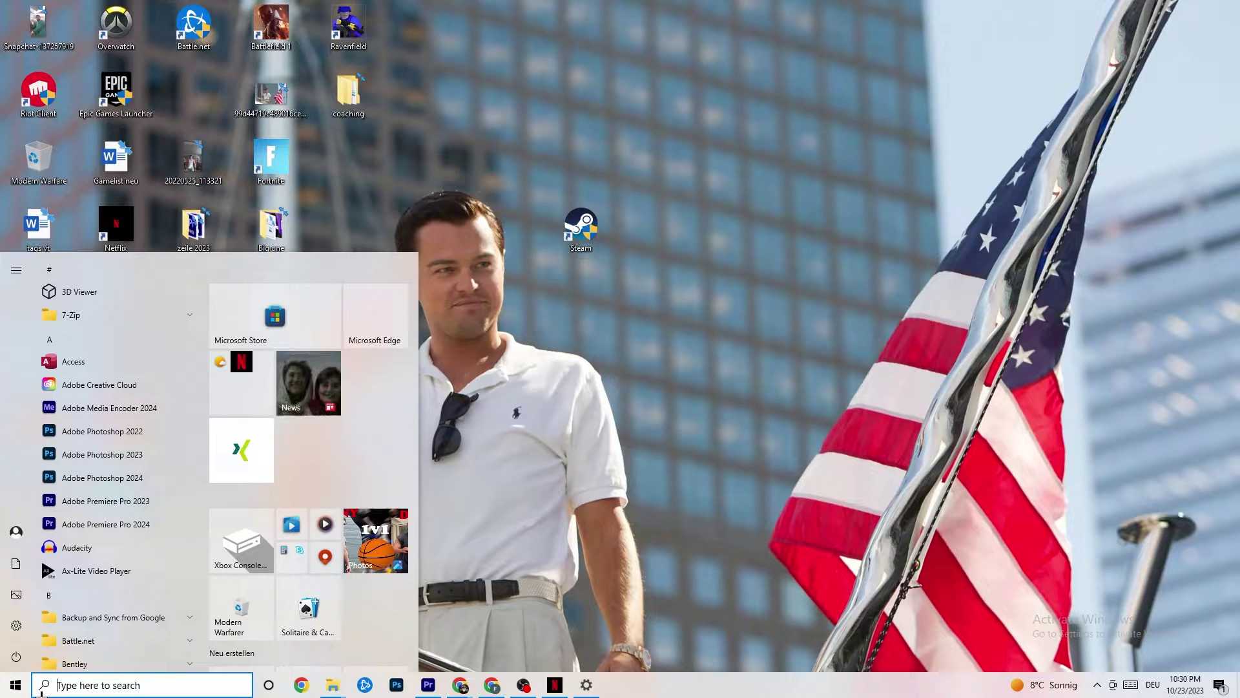
pyautogui.click(17, 625)
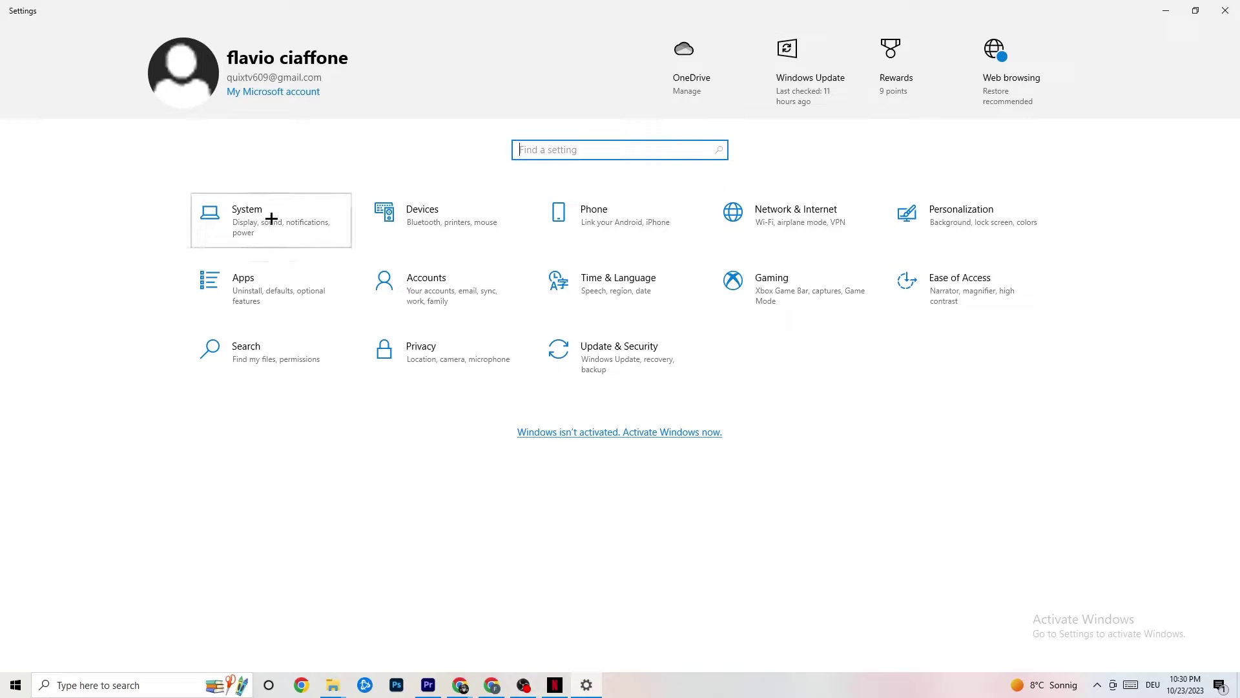
pyautogui.click(271, 219)
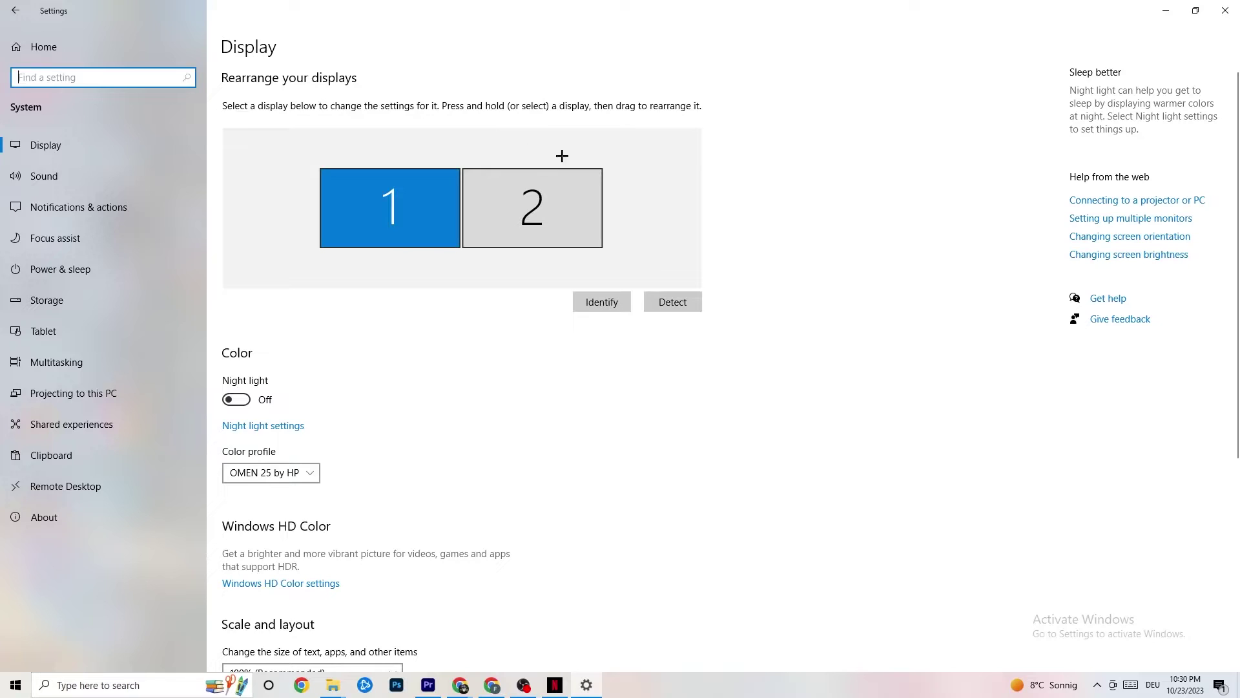
pyautogui.scroll(-5, 604, 145)
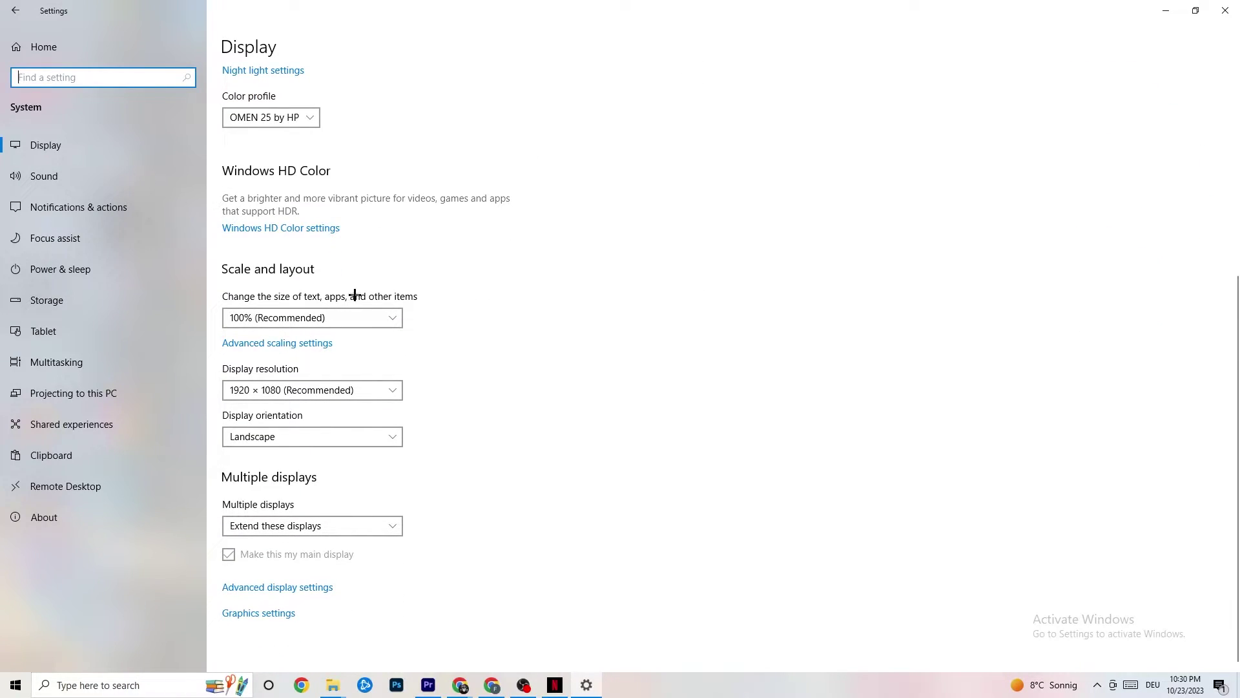
pyautogui.click(277, 317)
pyautogui.click(472, 250)
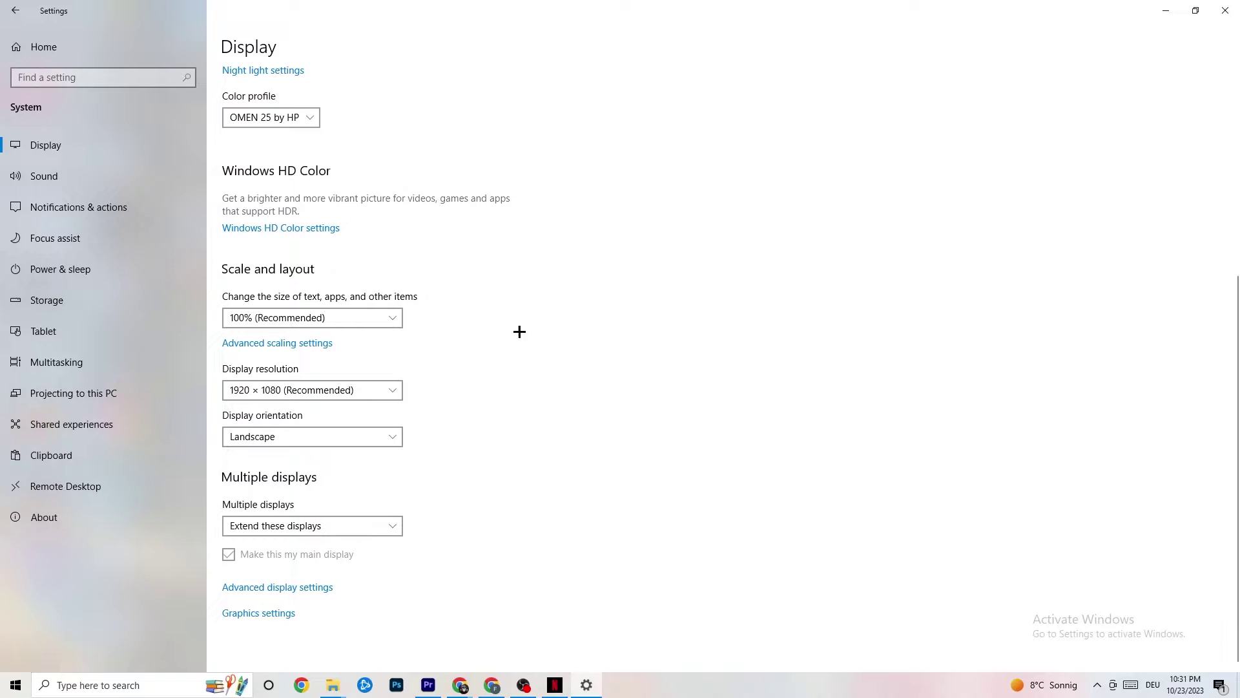
# Review the available power plans through the additional power settings of Power & sleep, and close Power Options.
pyautogui.click(78, 266)
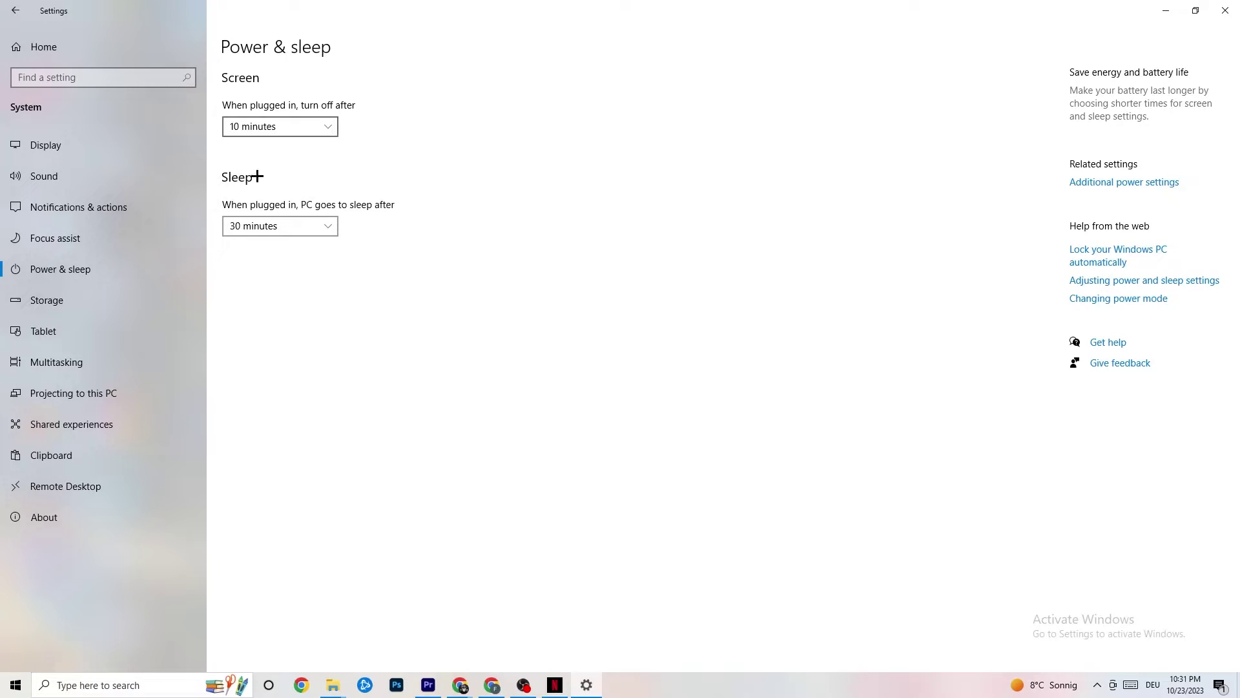
pyautogui.click(1149, 183)
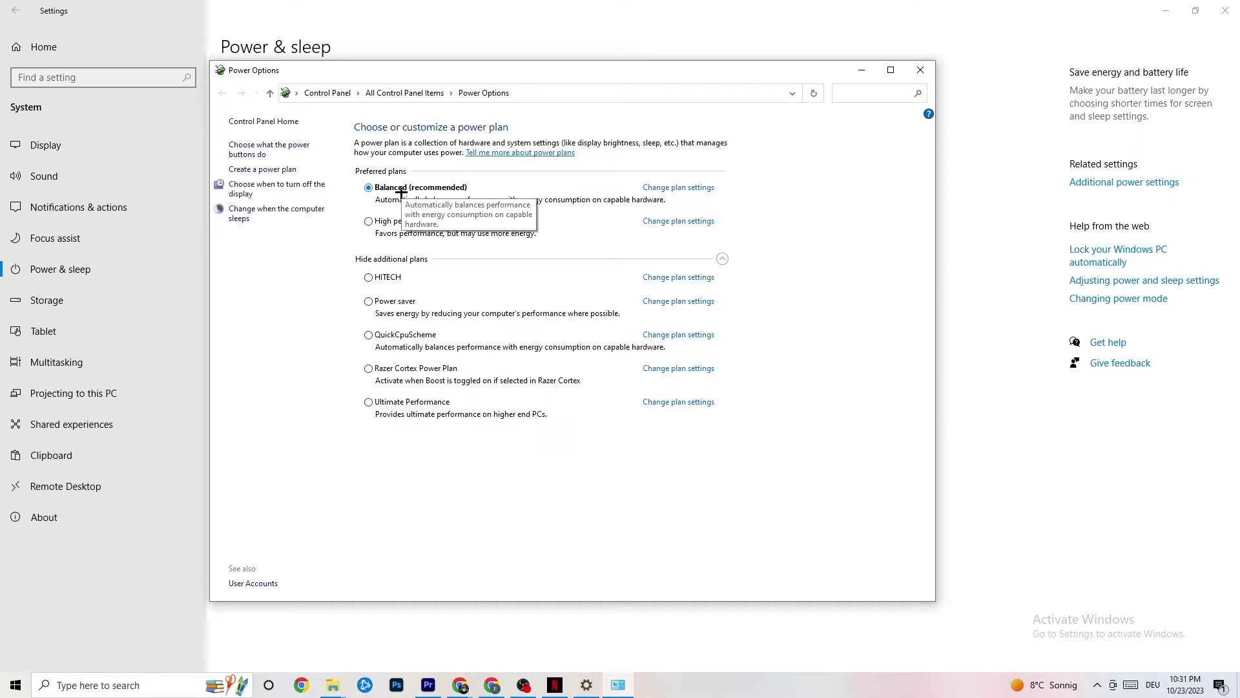
pyautogui.click(920, 70)
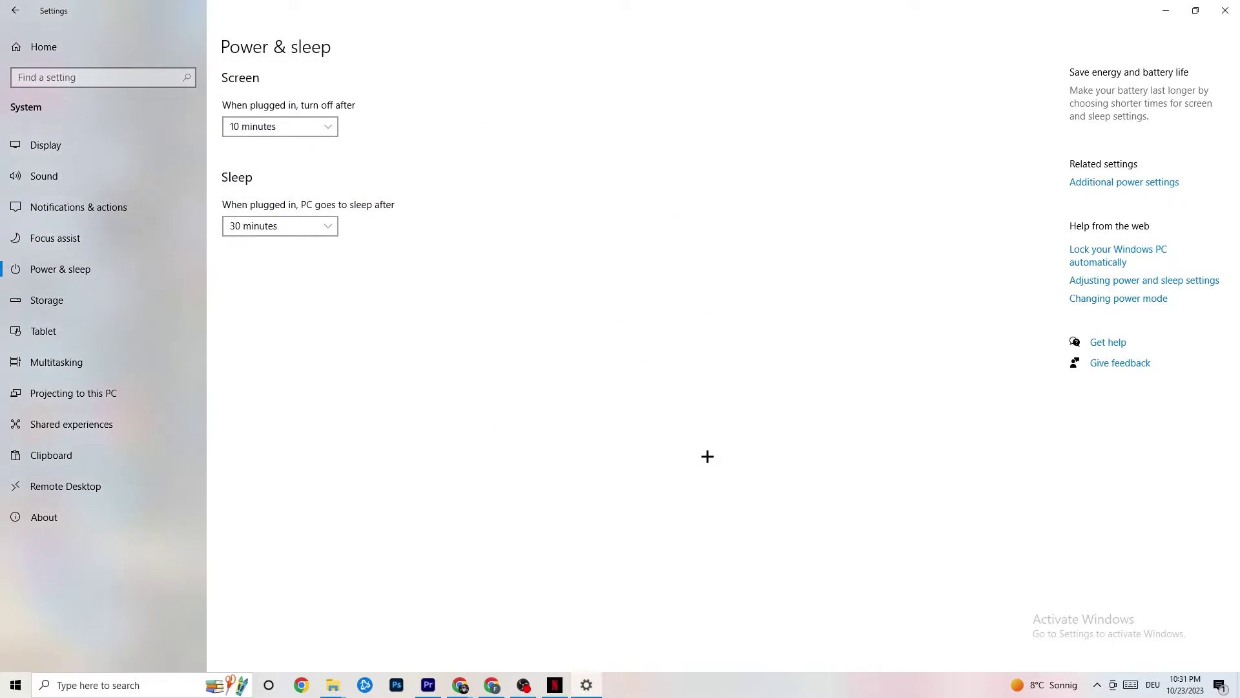
# Open the Storage Sense configuration and review the run frequency, the Downloads folder deletion period and the Clean now option.
pyautogui.click(97, 300)
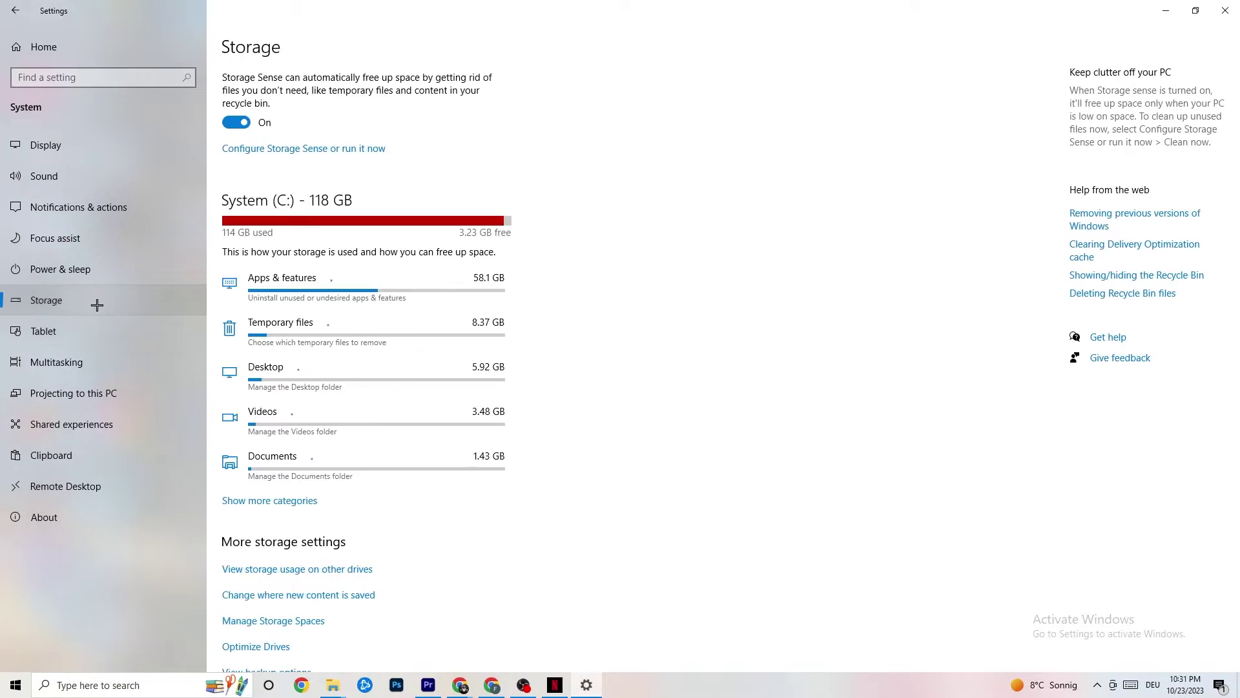
pyautogui.click(293, 149)
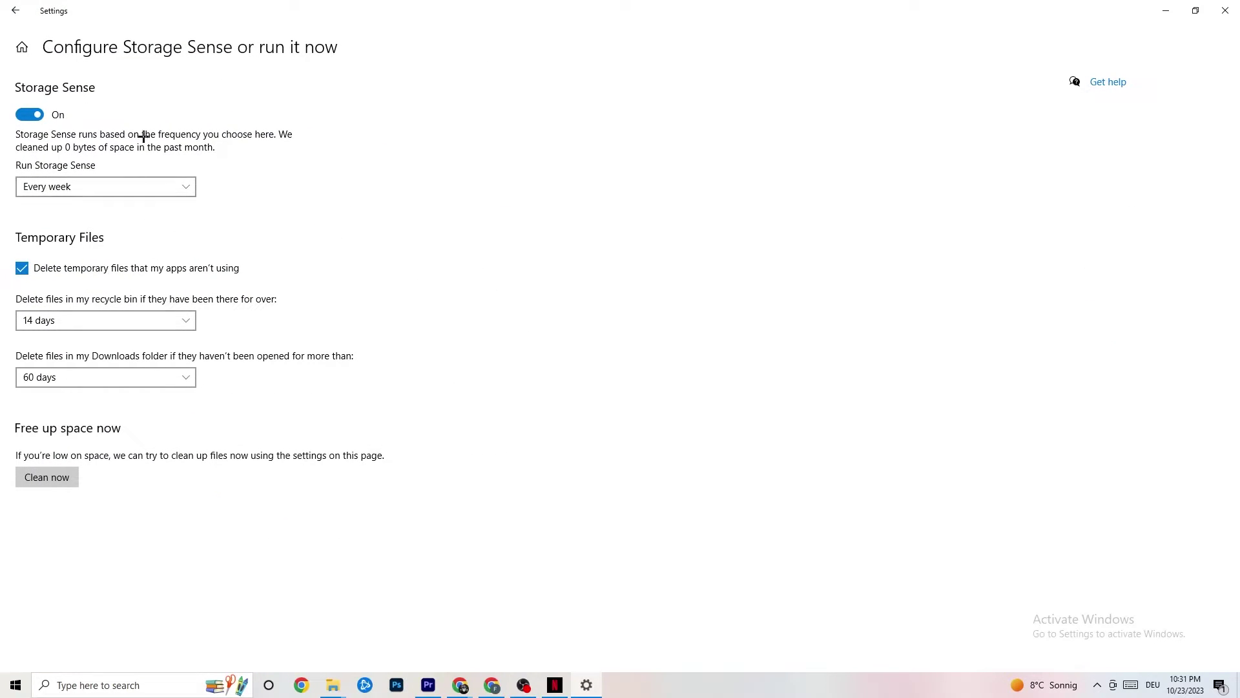
pyautogui.click(139, 187)
pyautogui.click(148, 195)
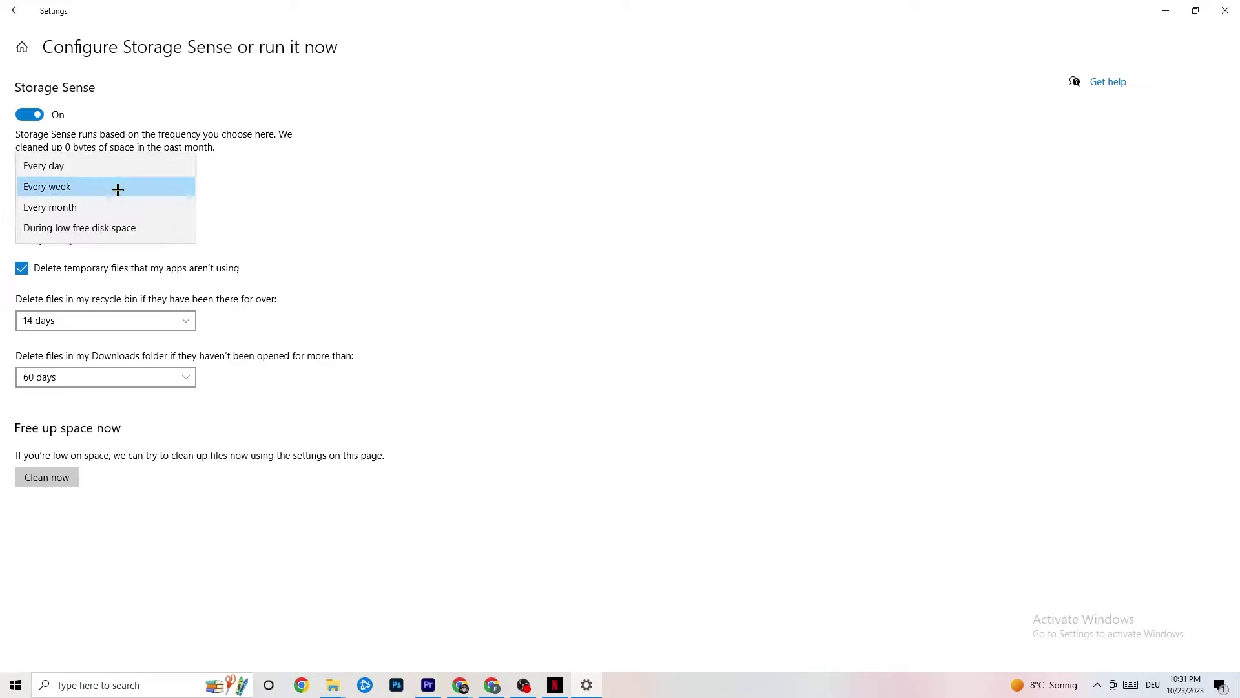
pyautogui.click(133, 380)
pyautogui.click(445, 329)
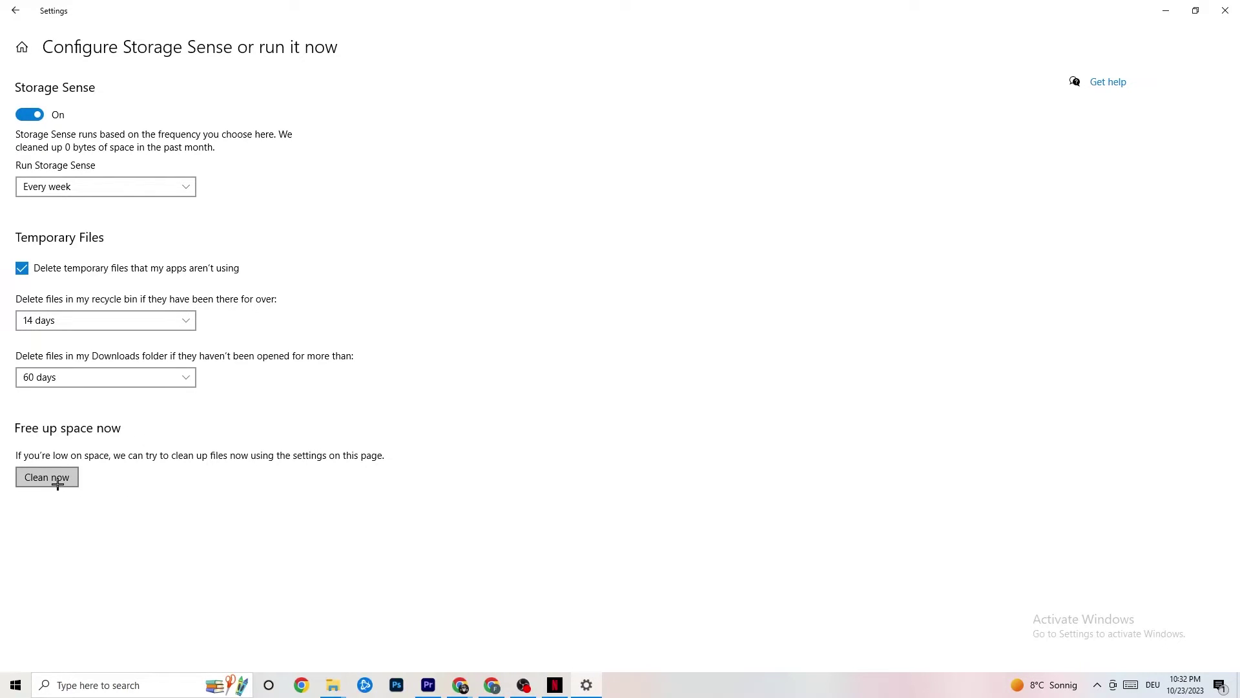
# Review the Xbox Game Bar, Captures and Game Mode pages of the Windows Gaming settings.
pyautogui.click(11, 5)
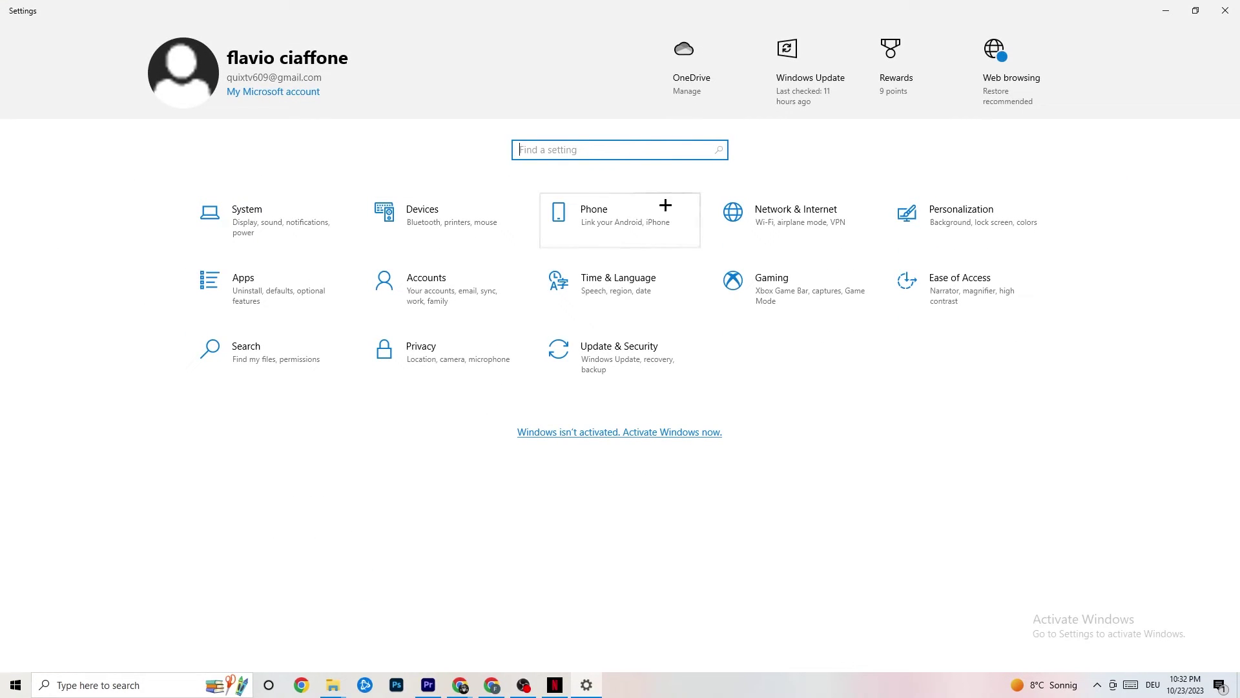
pyautogui.click(826, 295)
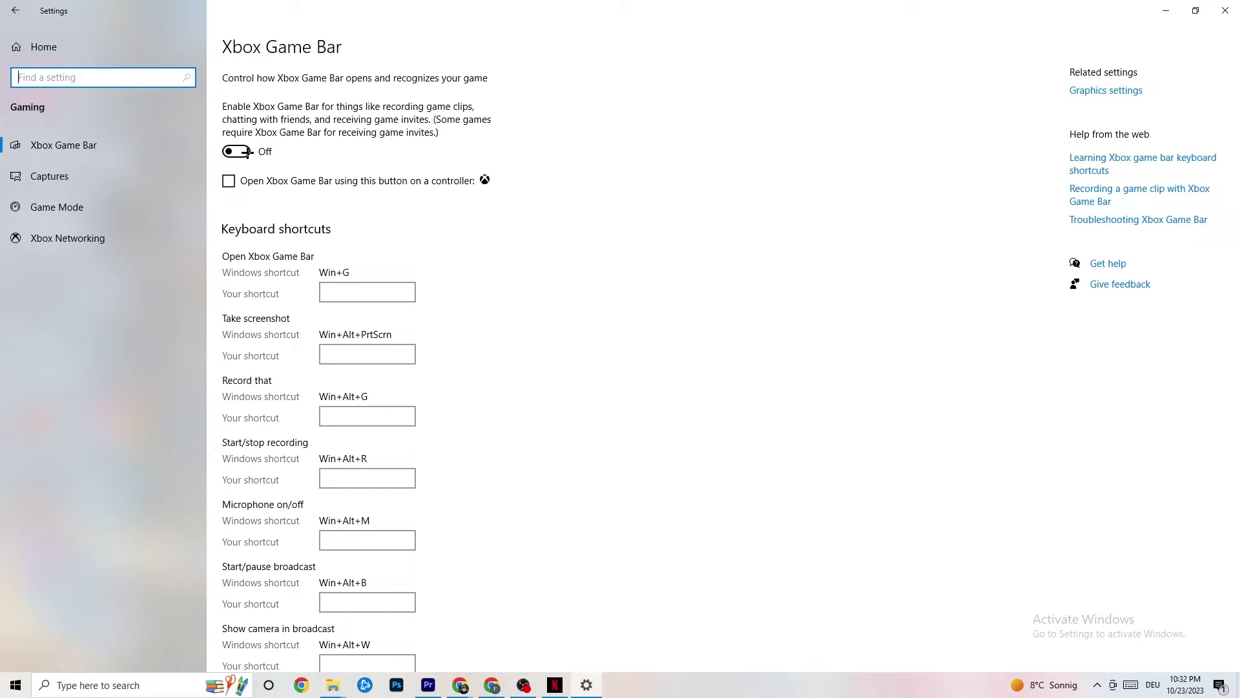
pyautogui.click(96, 176)
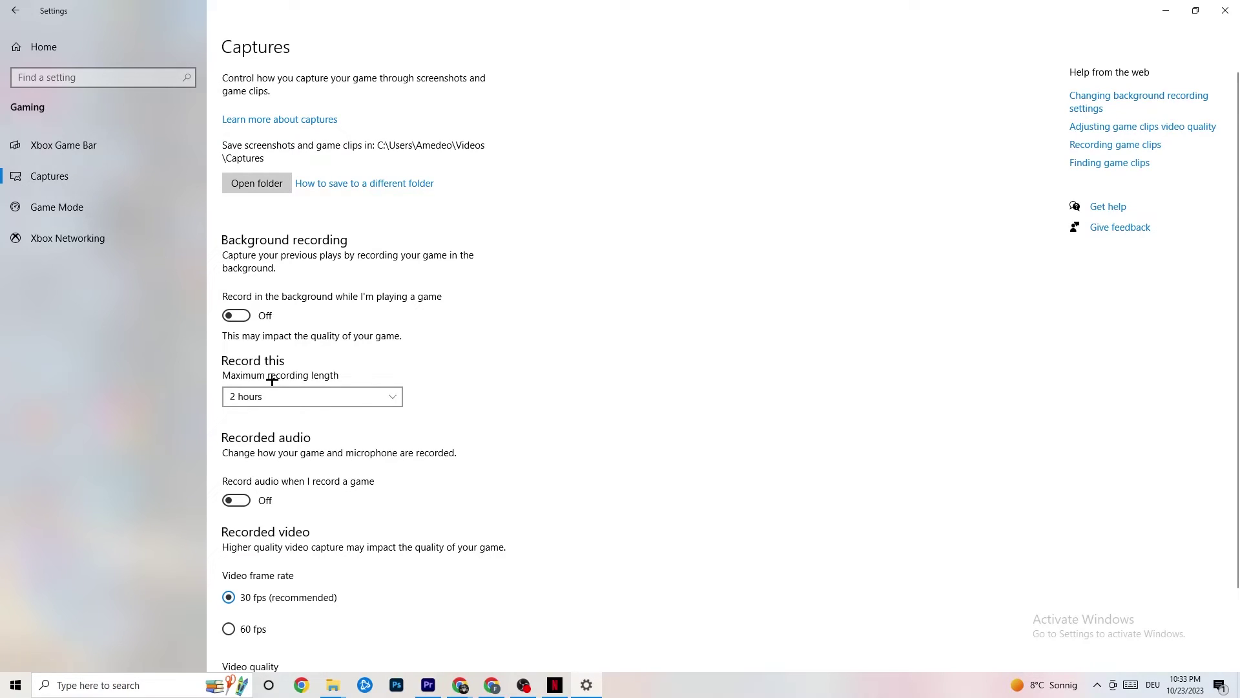
pyautogui.click(113, 208)
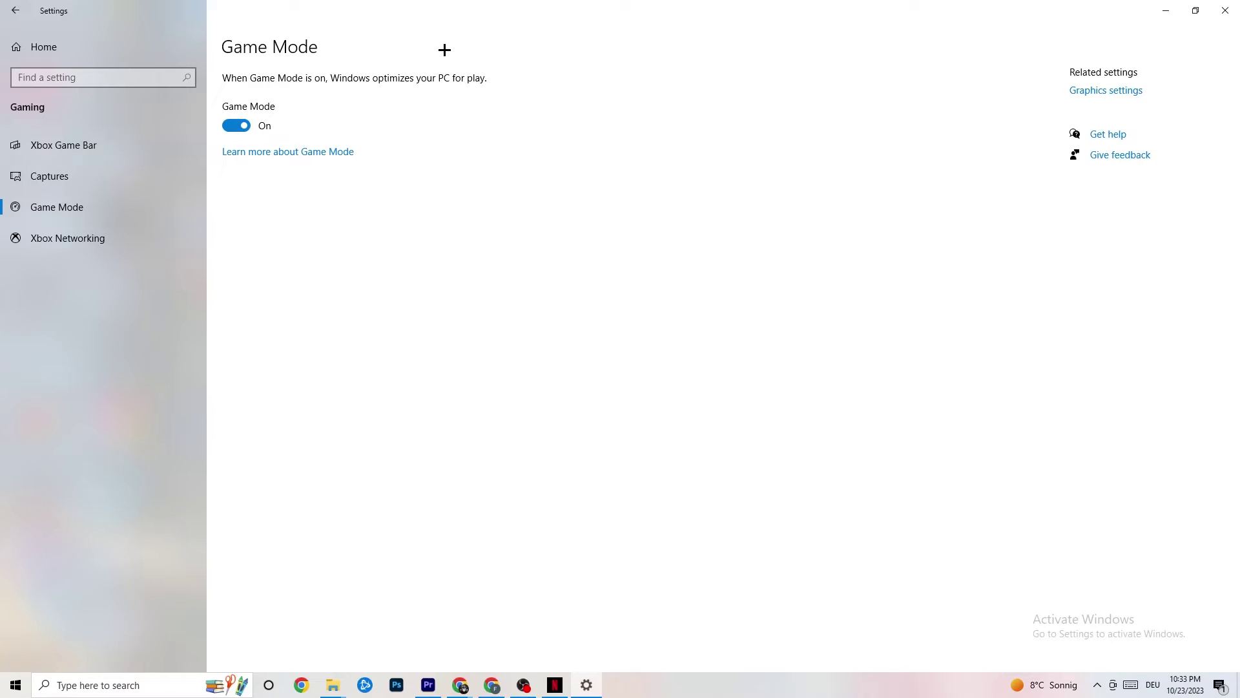
# Review the Troubleshoot and Windows Update pages under Update & Security, and close Settings.
pyautogui.click(20, 48)
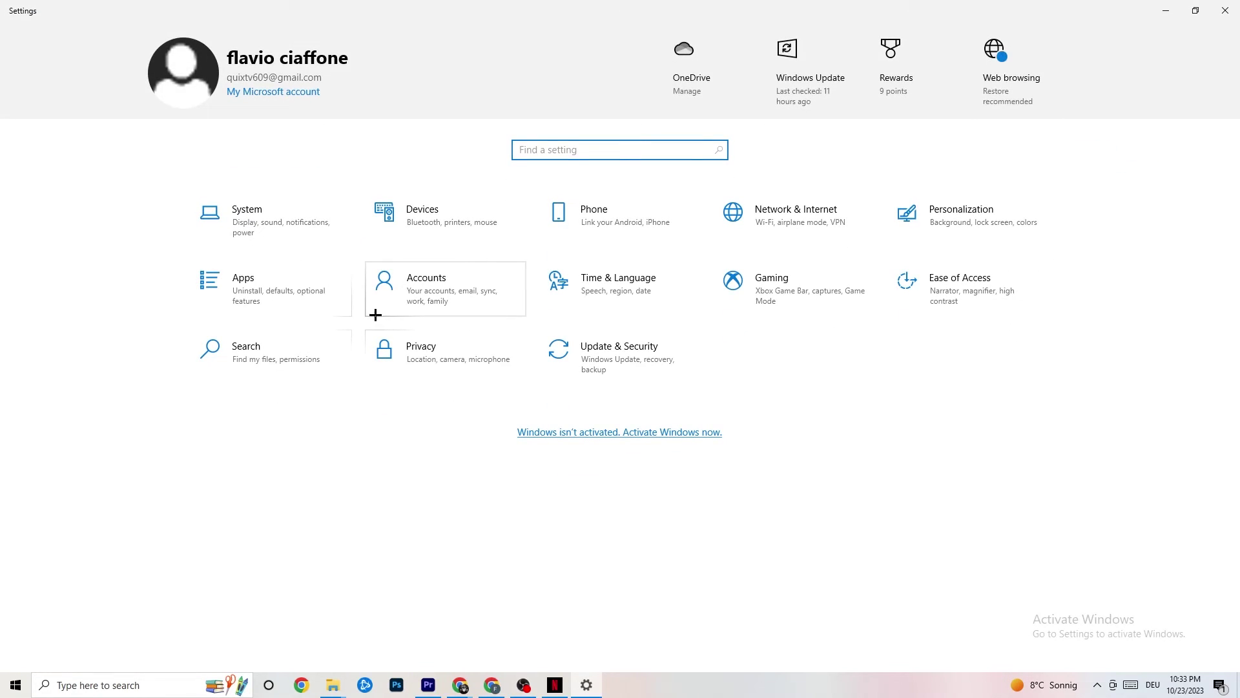
pyautogui.click(649, 367)
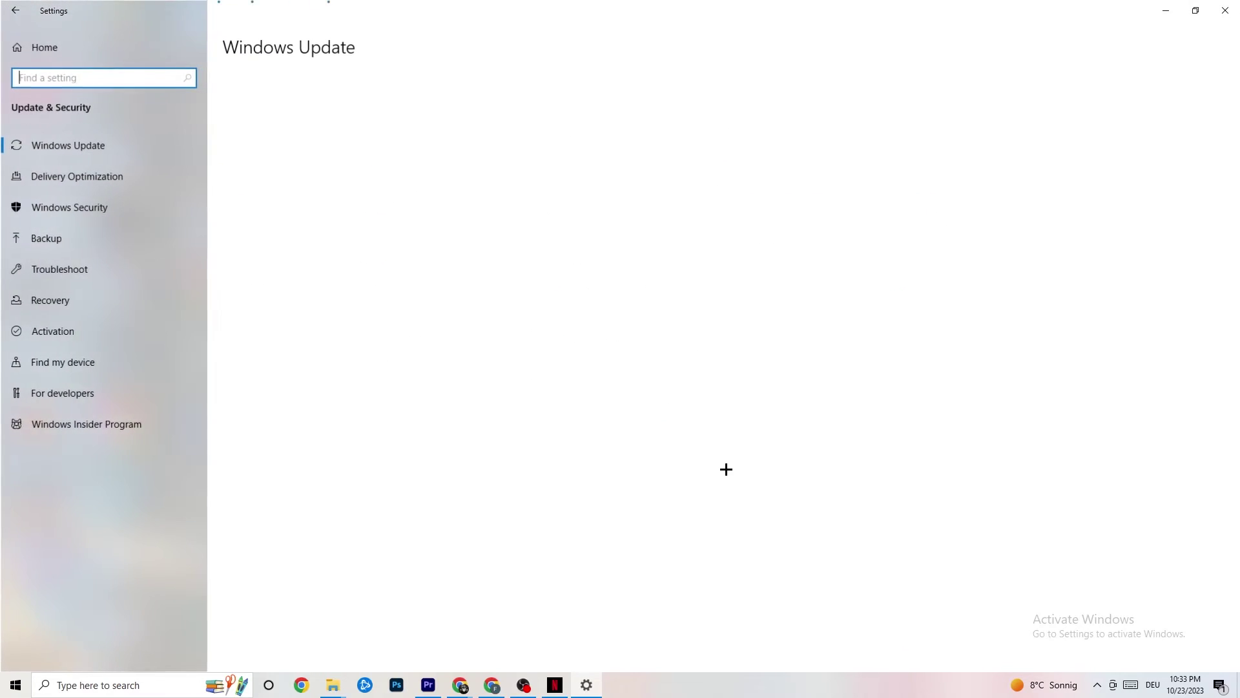
pyautogui.click(72, 261)
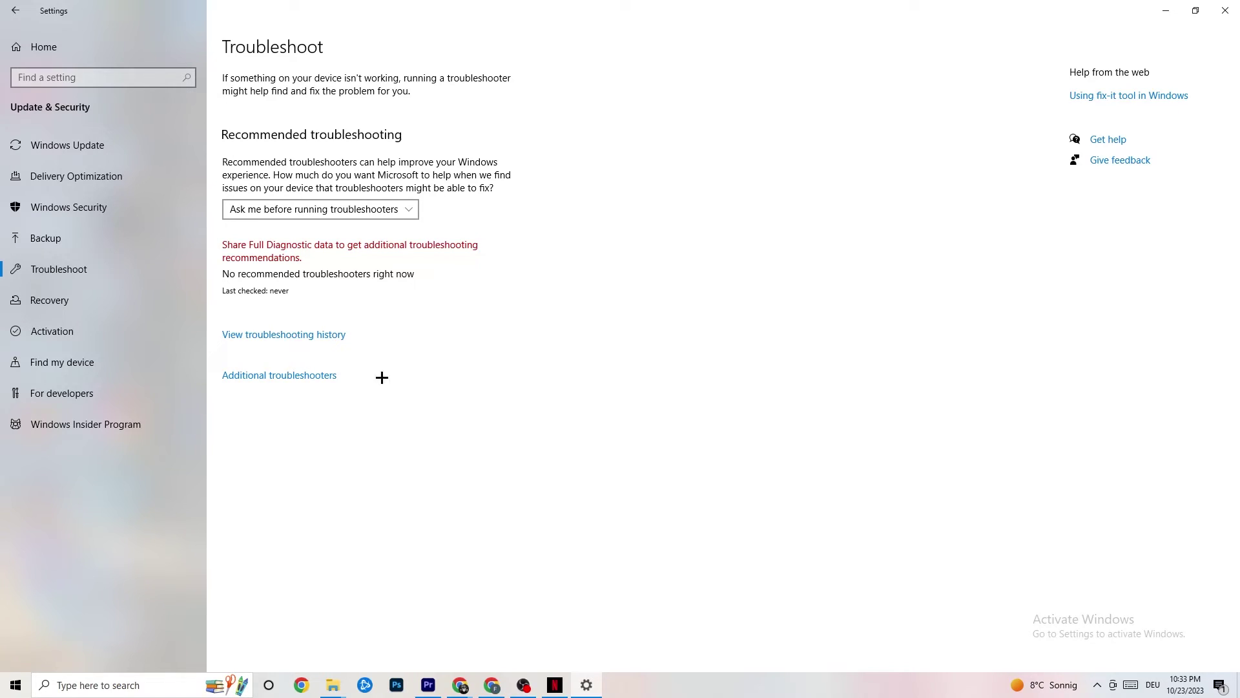
pyautogui.click(98, 149)
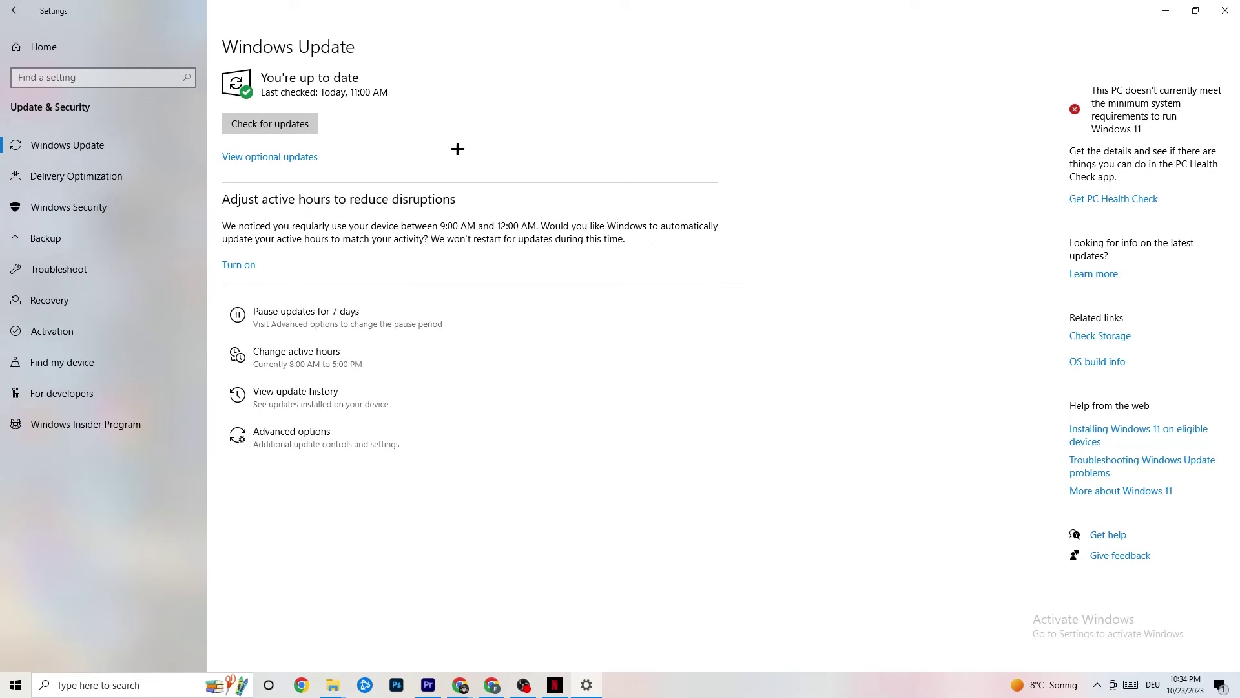
pyautogui.click(1212, 14)
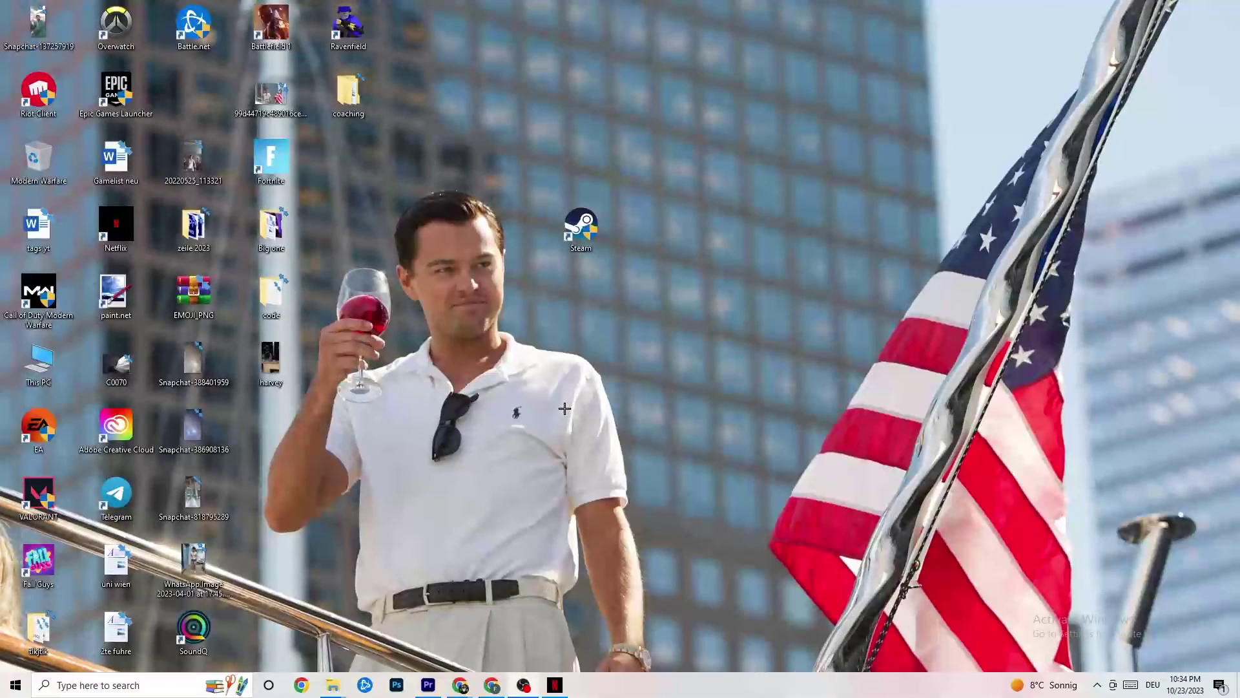